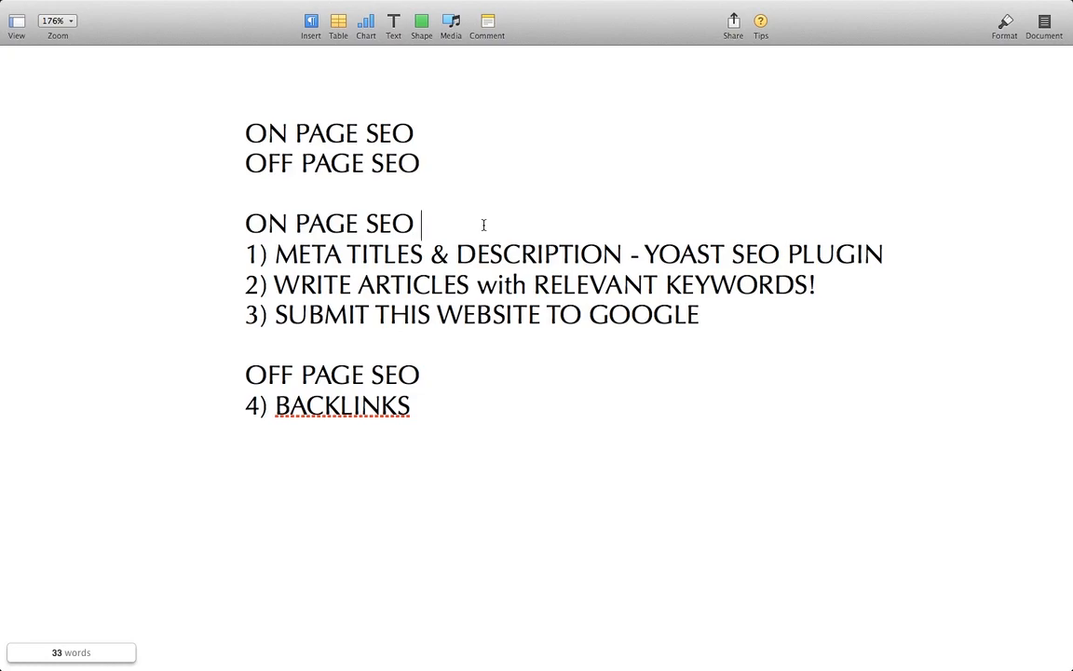
Switch to the WordPress admin in the browser and search the plugins available to add for "yoast seo".
{"action": "left_click", "coordinate": [484, 224]}
{"action": "key", "text": "ctrl+Right"}
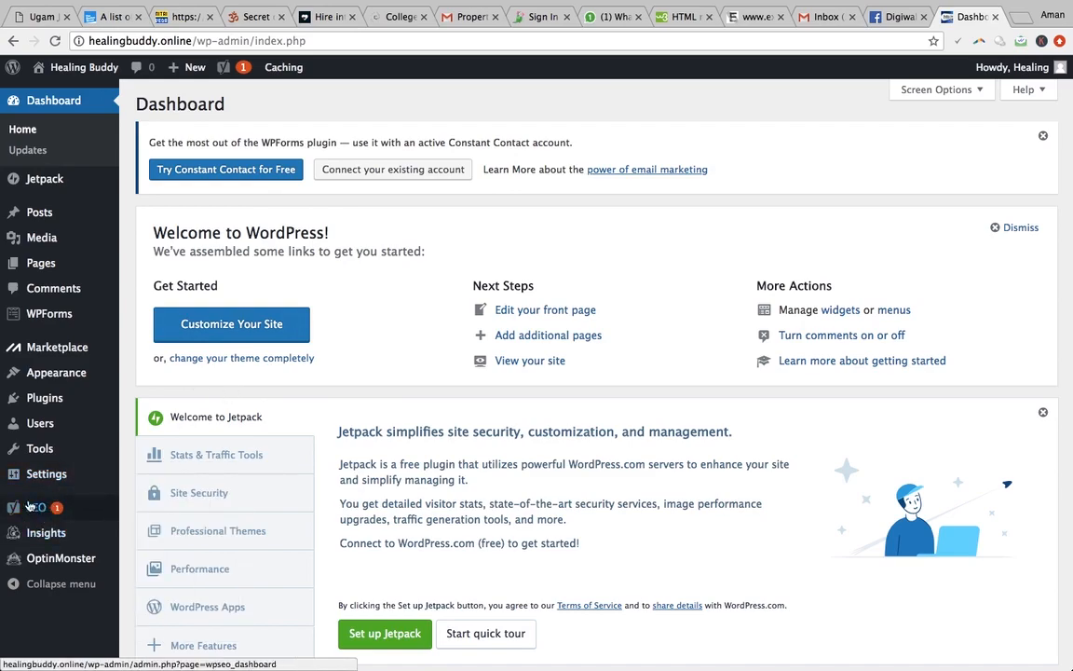
{"action": "mouse_move", "coordinate": [52, 518]}
{"action": "mouse_move", "coordinate": [57, 403]}
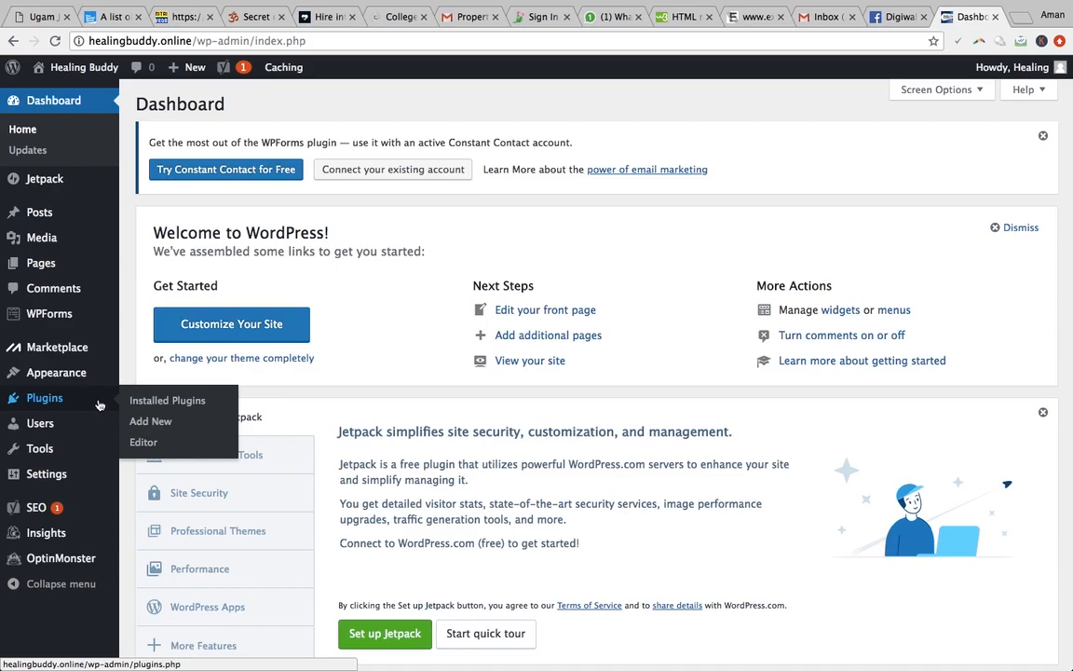
{"action": "left_click", "coordinate": [169, 425]}
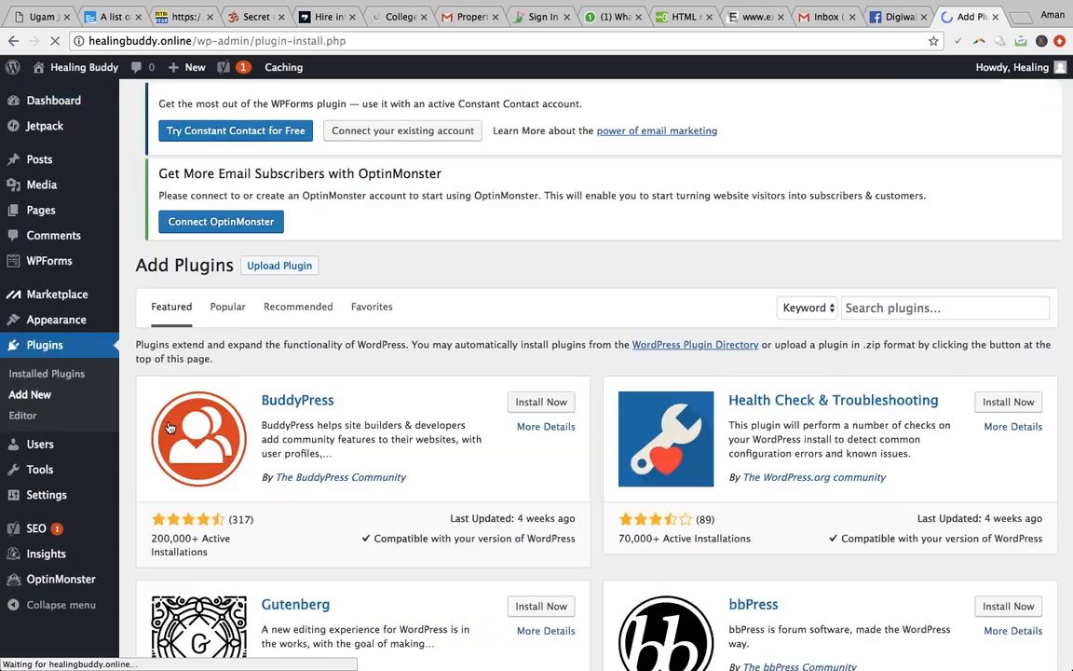
{"action": "left_click", "coordinate": [907, 307]}
{"action": "type", "text": "y"}
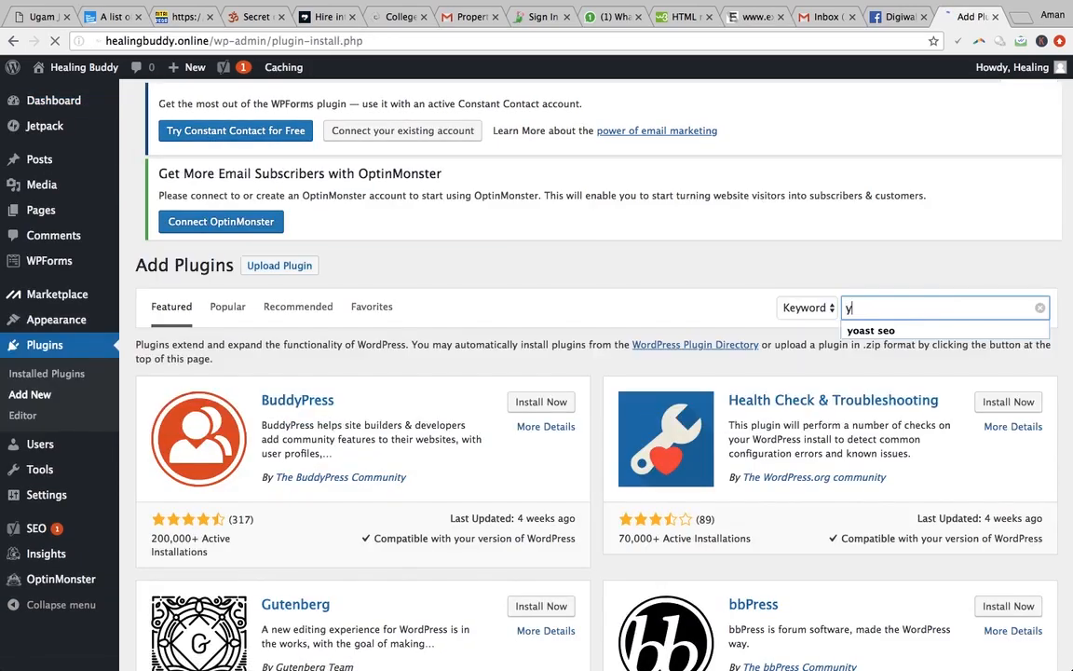
{"action": "type", "text": "oast seo"}
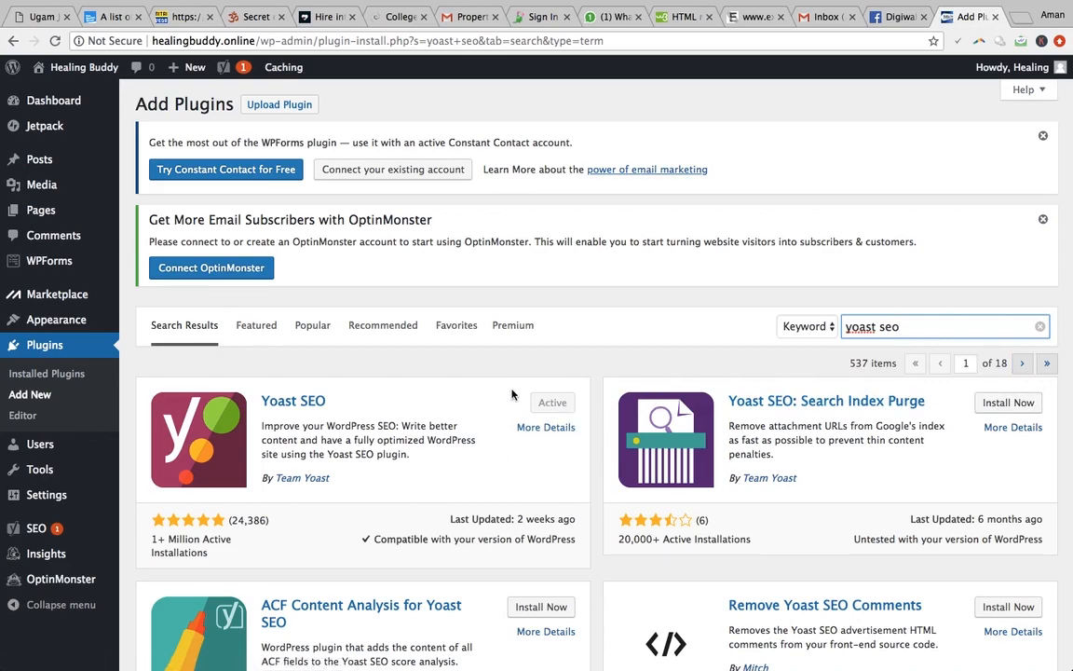
Open the Yoast SEO general settings and start configuring the plugin through its configuration wizard.
{"action": "mouse_move", "coordinate": [37, 527]}
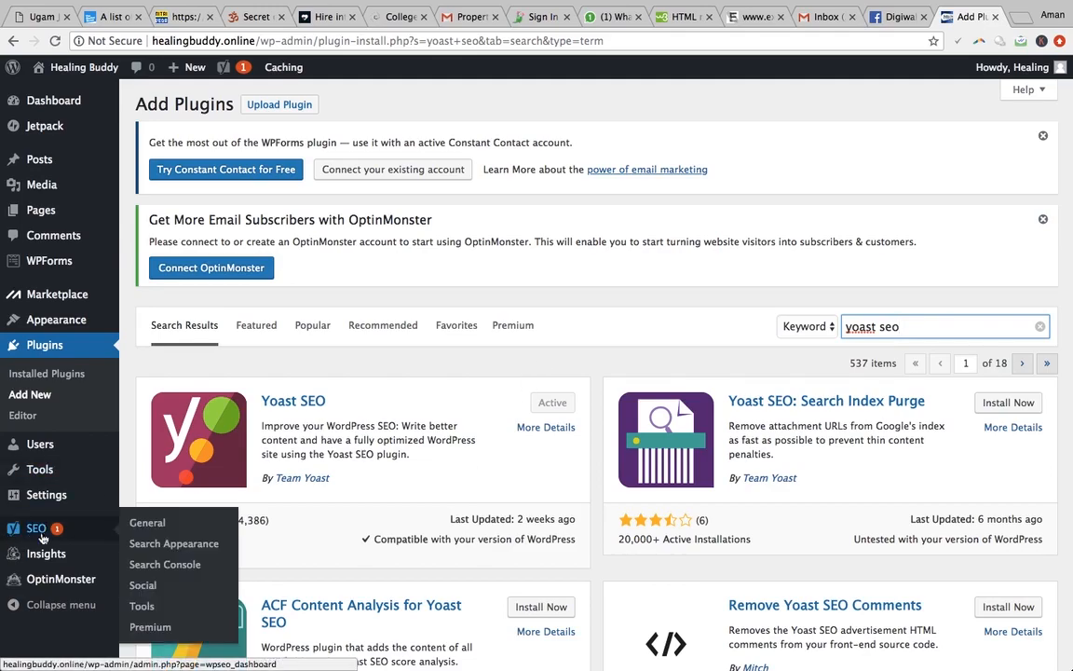
{"action": "left_click", "coordinate": [145, 524]}
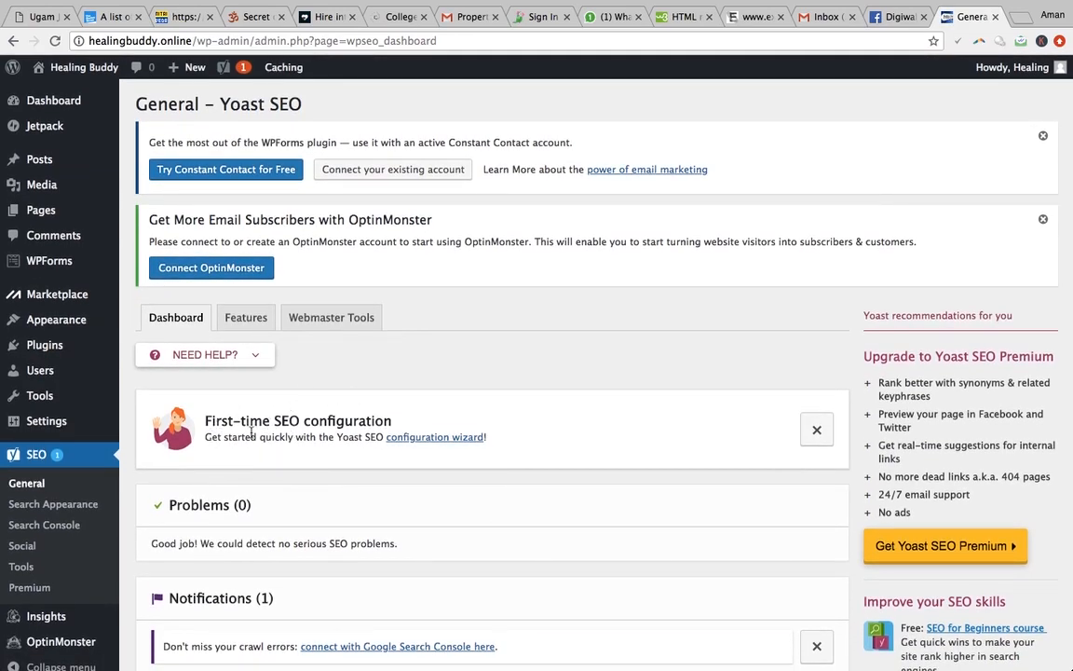
{"action": "mouse_move", "coordinate": [200, 438]}
{"action": "left_mouse_down"}
{"action": "mouse_move", "coordinate": [323, 437]}
{"action": "mouse_move", "coordinate": [197, 438]}
{"action": "left_mouse_up"}
{"action": "left_click", "coordinate": [434, 437]}
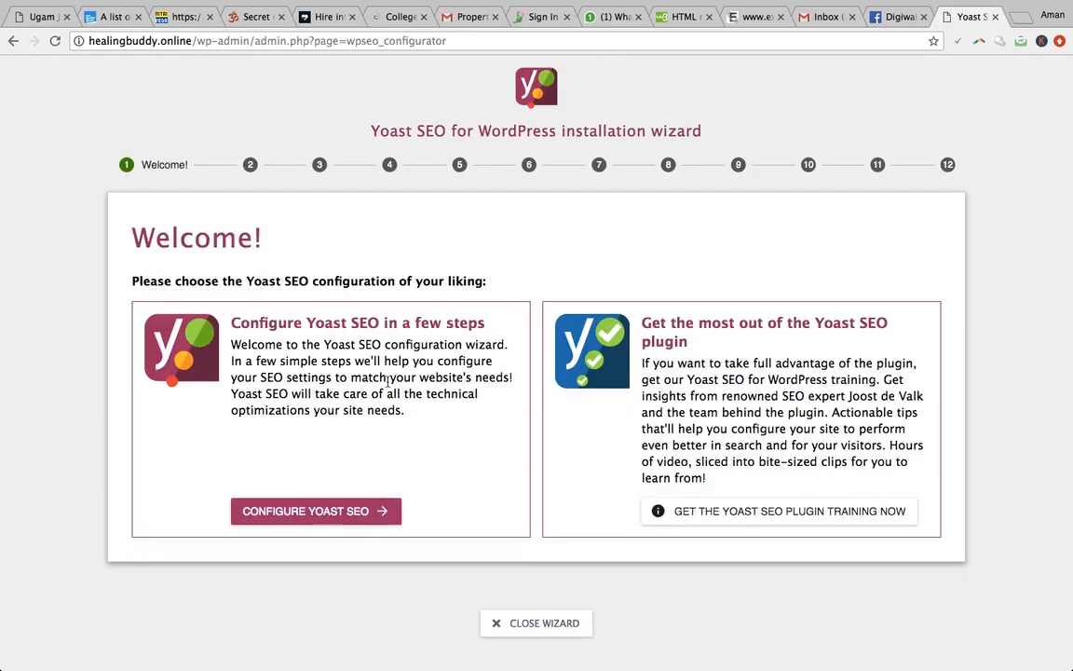
{"action": "left_click", "coordinate": [319, 518]}
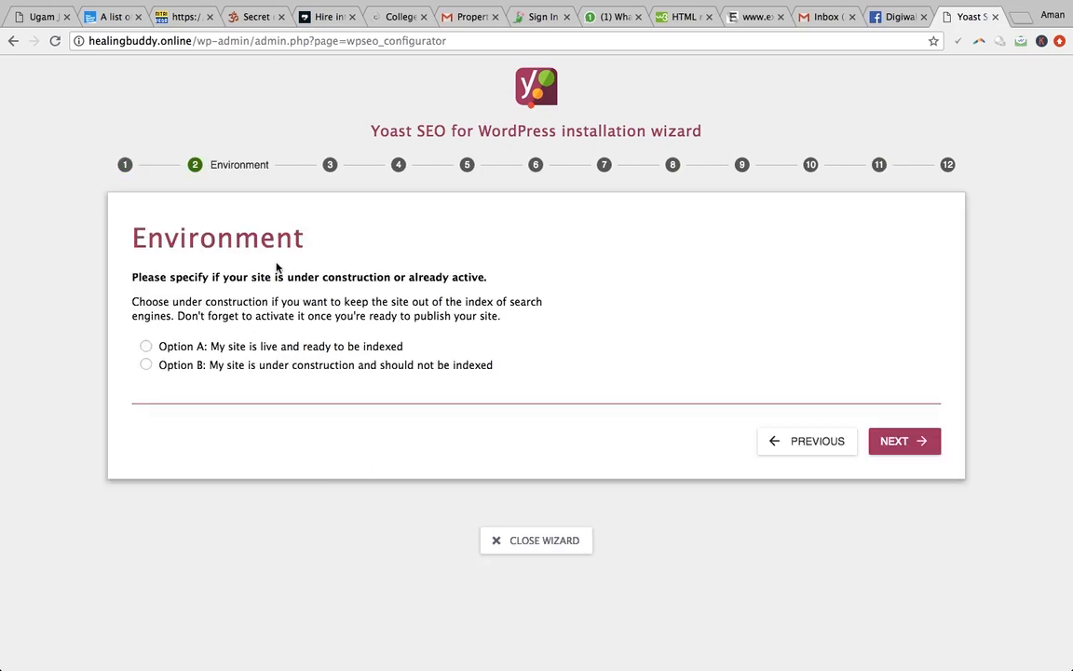
Specify that the site is under construction and should not be indexed, and set its site type to a portfolio.
{"action": "left_click_drag", "start_coordinate": [137, 237], "coordinate": [348, 239]}
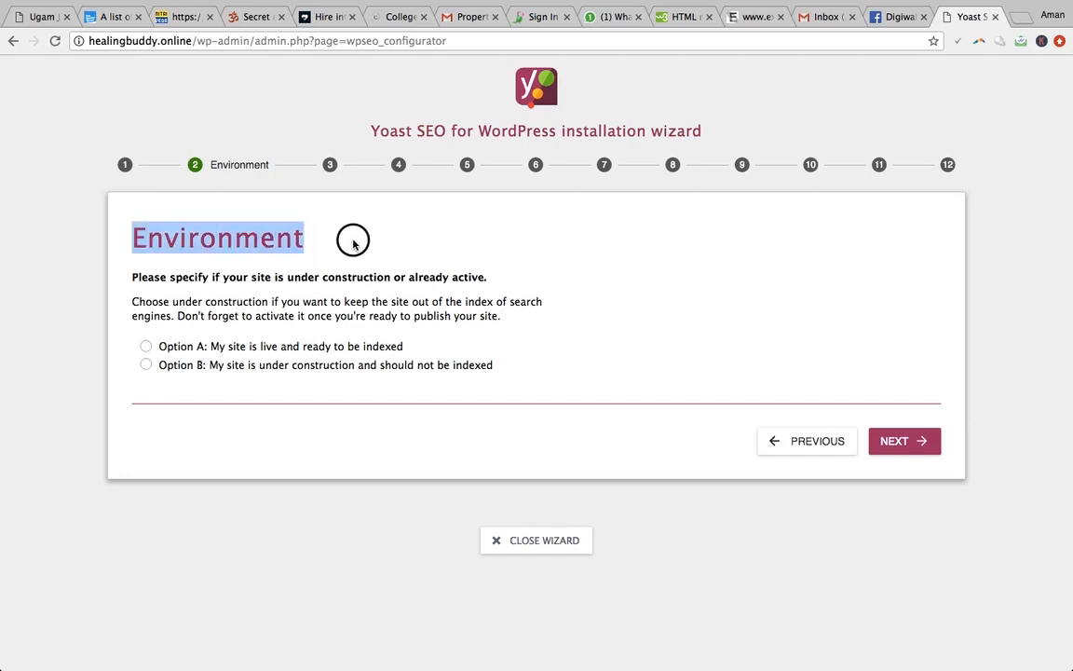
{"action": "left_click", "coordinate": [245, 276]}
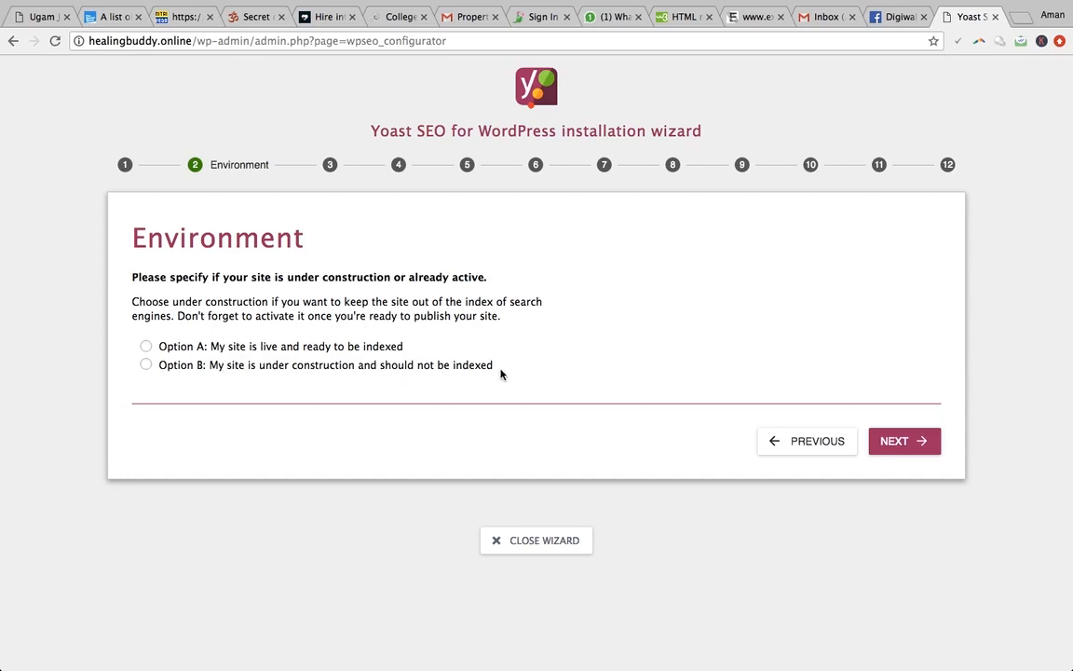
{"action": "left_click", "coordinate": [145, 365]}
{"action": "left_click", "coordinate": [894, 440]}
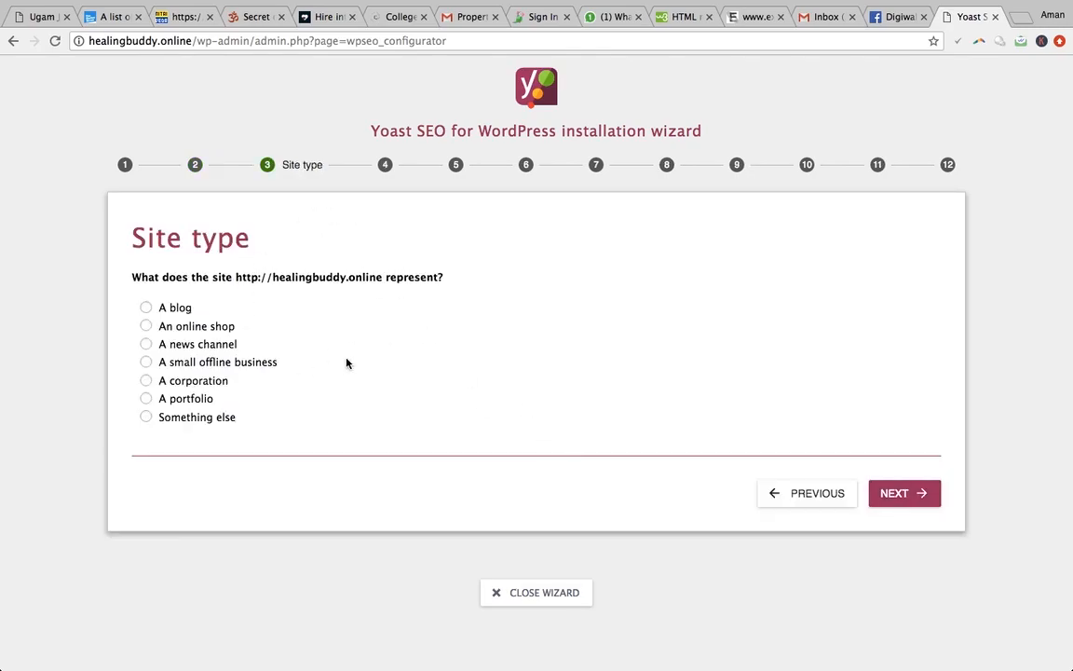
{"action": "left_click", "coordinate": [146, 398]}
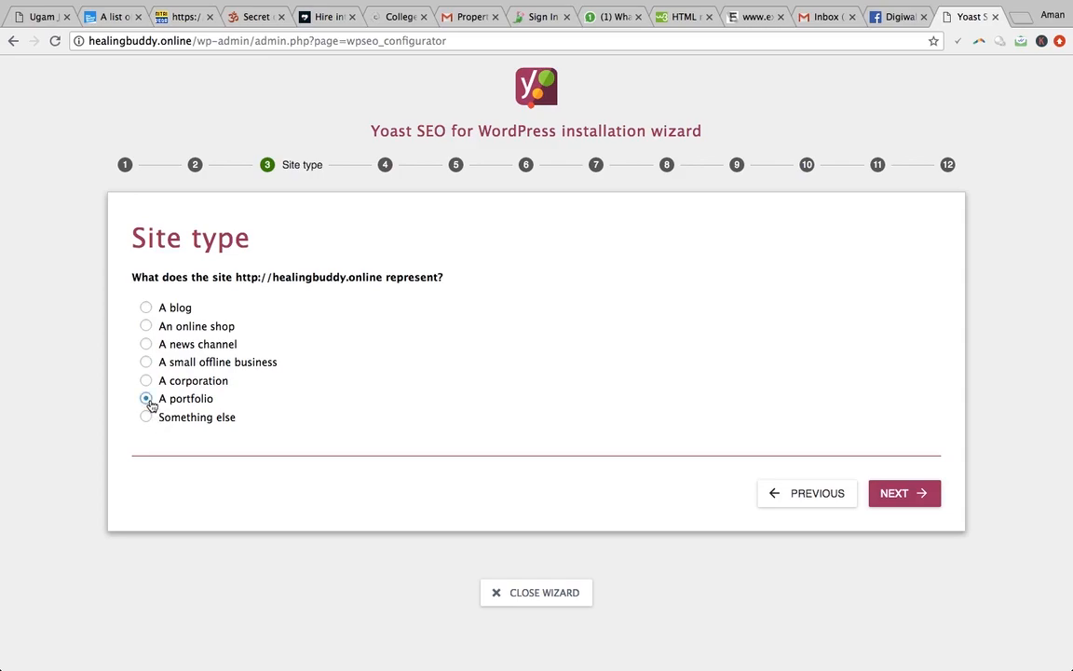
{"action": "left_click", "coordinate": [899, 499]}
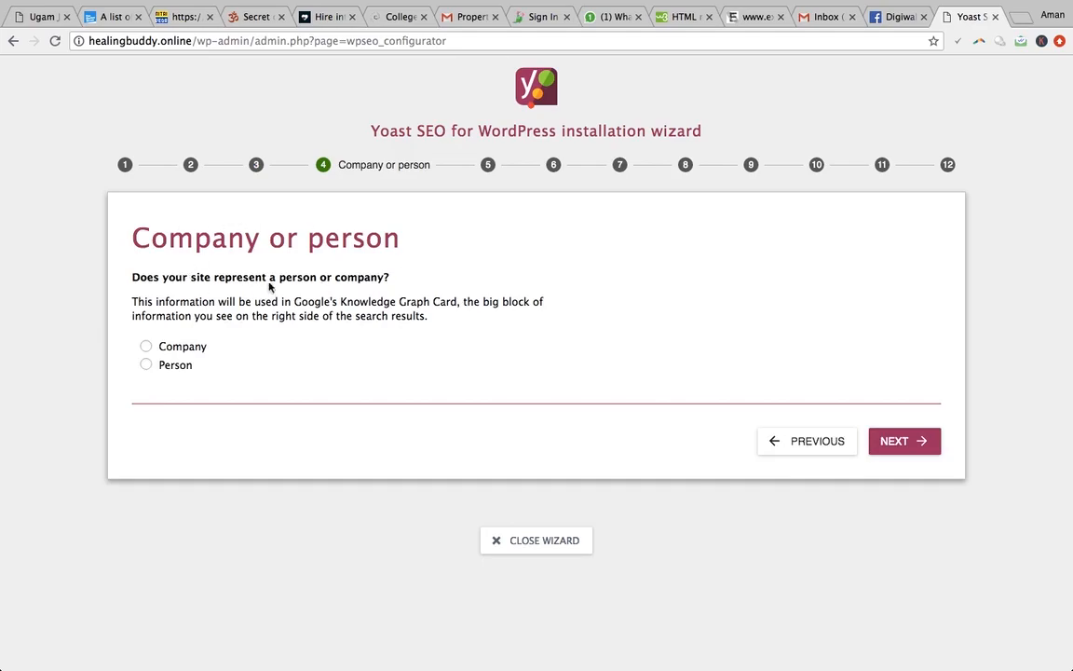
Specify that the site represents a company and enter "Healing Buddy" as the company name.
{"action": "left_click", "coordinate": [146, 346]}
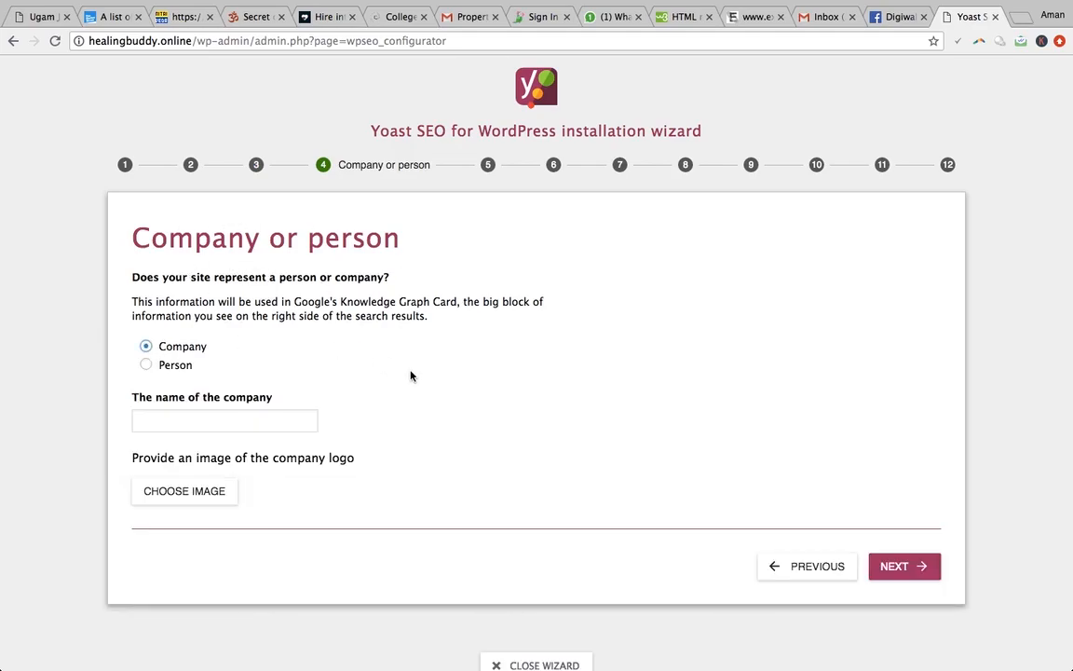
{"action": "left_click", "coordinate": [269, 413]}
{"action": "type", "text": "H"}
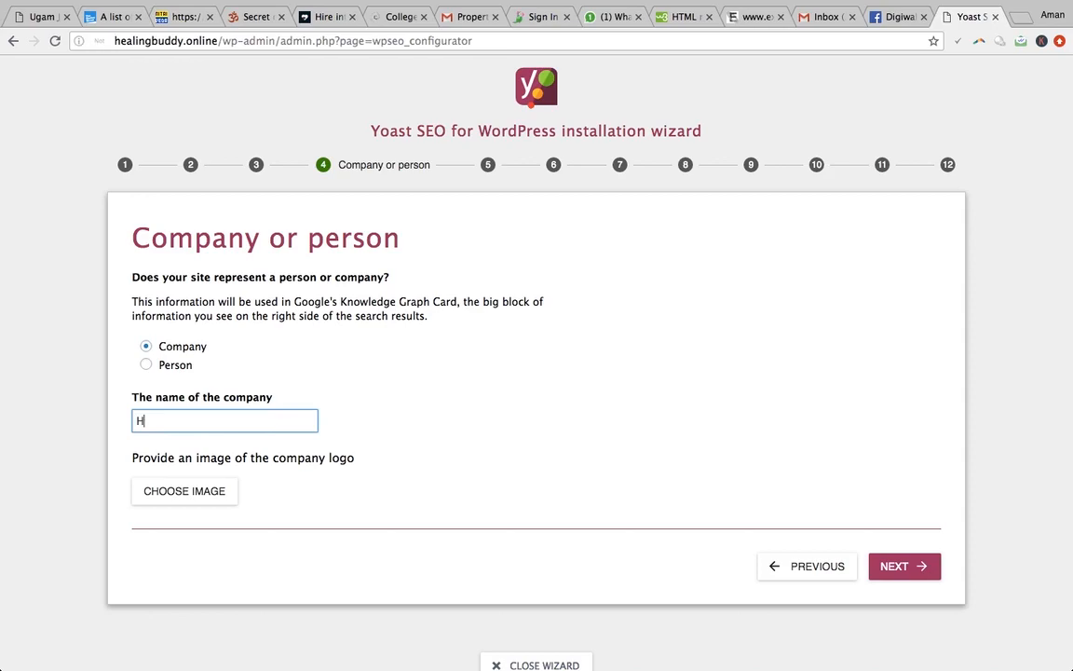
{"action": "type", "text": "ealing Buddy"}
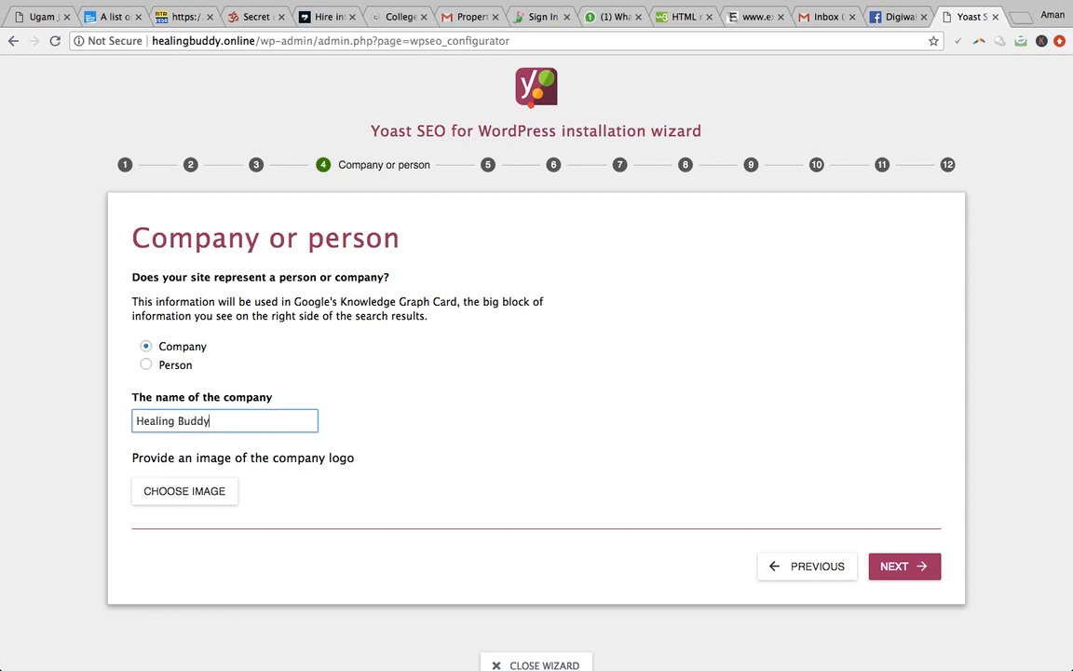
Use LOGO-HEALING-BUDDY.png from the media library as the company logo and continue to the social profiles.
{"action": "left_click", "coordinate": [204, 491]}
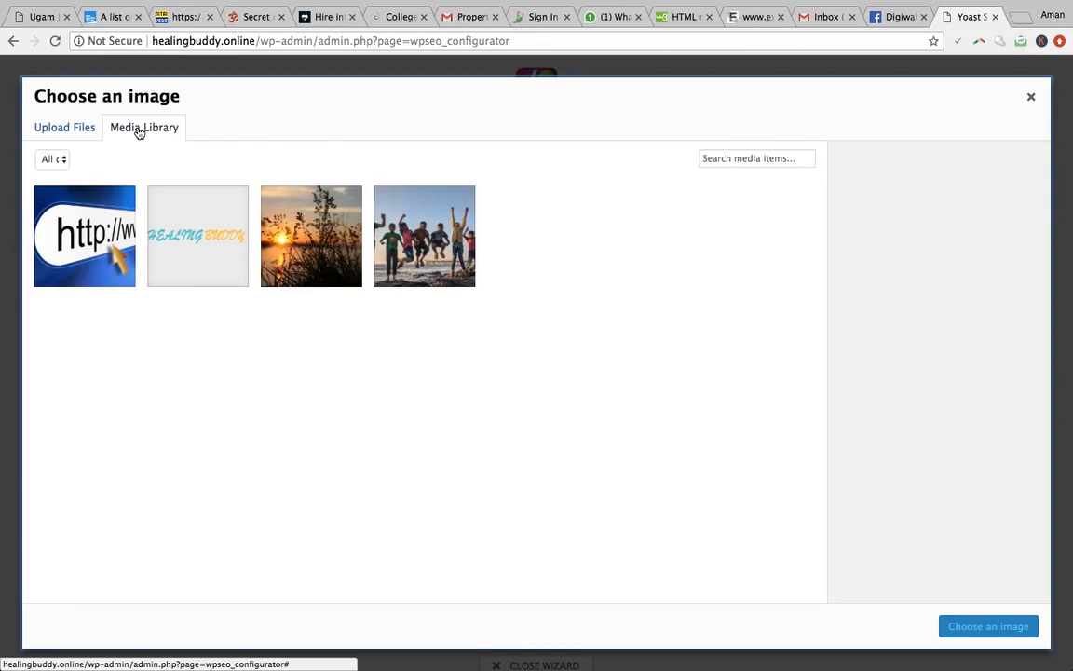
{"action": "left_click", "coordinate": [196, 230]}
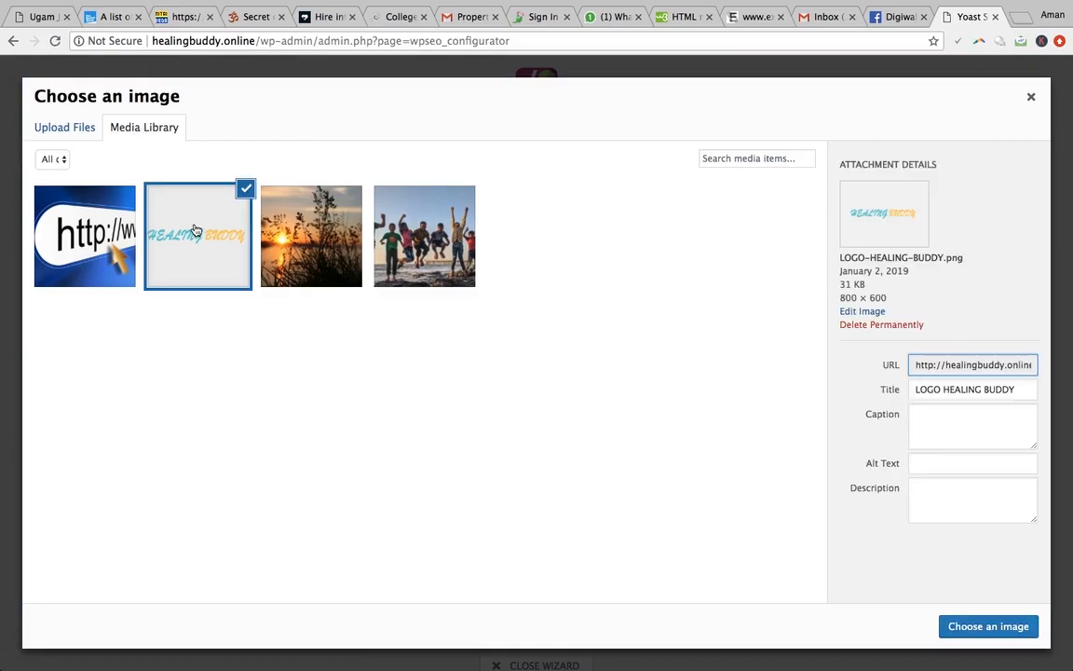
{"action": "left_click", "coordinate": [963, 629]}
{"action": "scroll", "coordinate": [552, 585], "scroll_direction": "down", "scroll_amount": 2}
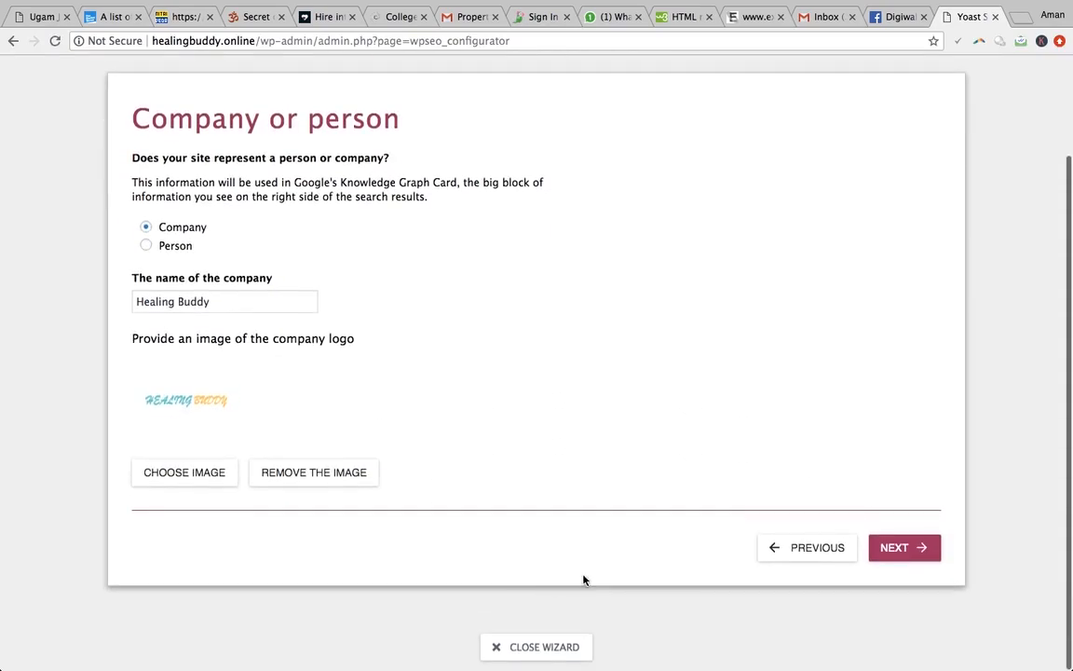
{"action": "scroll", "coordinate": [630, 396], "scroll_direction": "up", "scroll_amount": 3}
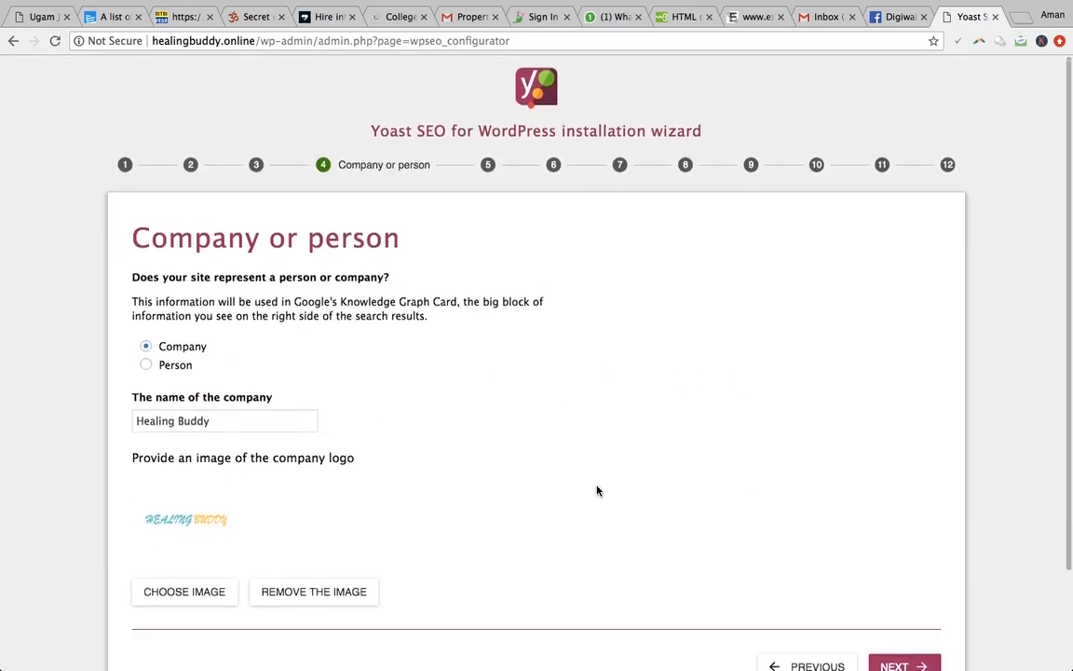
{"action": "scroll", "coordinate": [597, 491], "scroll_direction": "down", "scroll_amount": 2}
{"action": "left_click", "coordinate": [906, 628]}
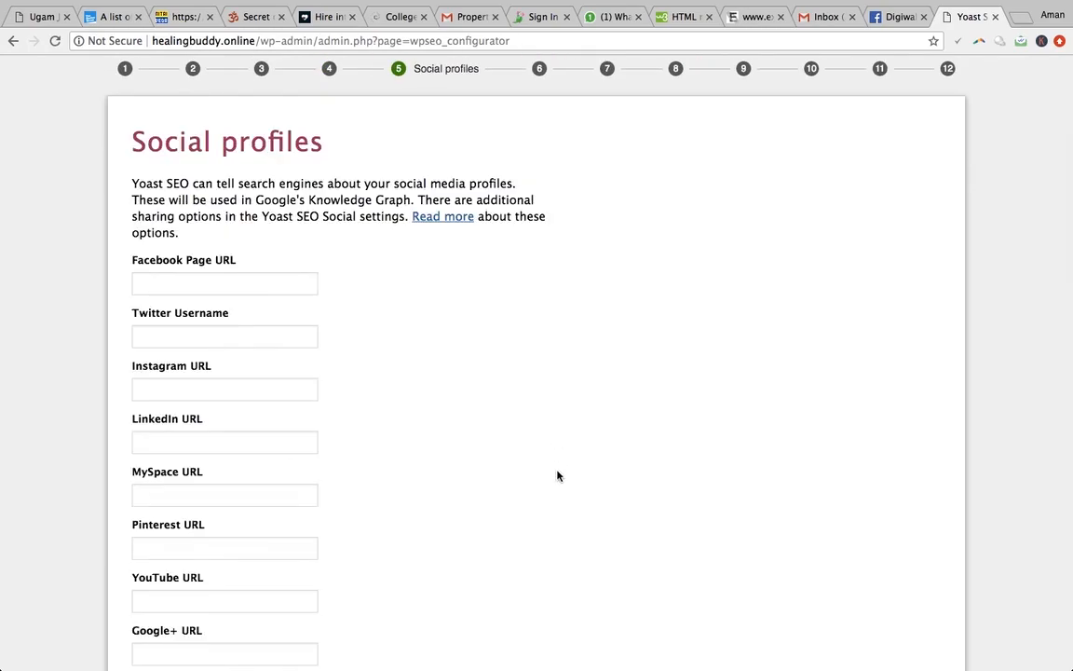
Review the social profile fields, leave them empty and continue to the search engine visibility settings.
{"action": "scroll", "coordinate": [502, 471], "scroll_direction": "down", "scroll_amount": 3}
{"action": "scroll", "coordinate": [503, 471], "scroll_direction": "up", "scroll_amount": 2}
{"action": "scroll", "coordinate": [503, 471], "scroll_direction": "down", "scroll_amount": 5}
{"action": "scroll", "coordinate": [503, 472], "scroll_direction": "up", "scroll_amount": 2}
{"action": "scroll", "coordinate": [582, 493], "scroll_direction": "up", "scroll_amount": 1}
{"action": "scroll", "coordinate": [623, 548], "scroll_direction": "down", "scroll_amount": 3}
{"action": "left_click", "coordinate": [904, 600]}
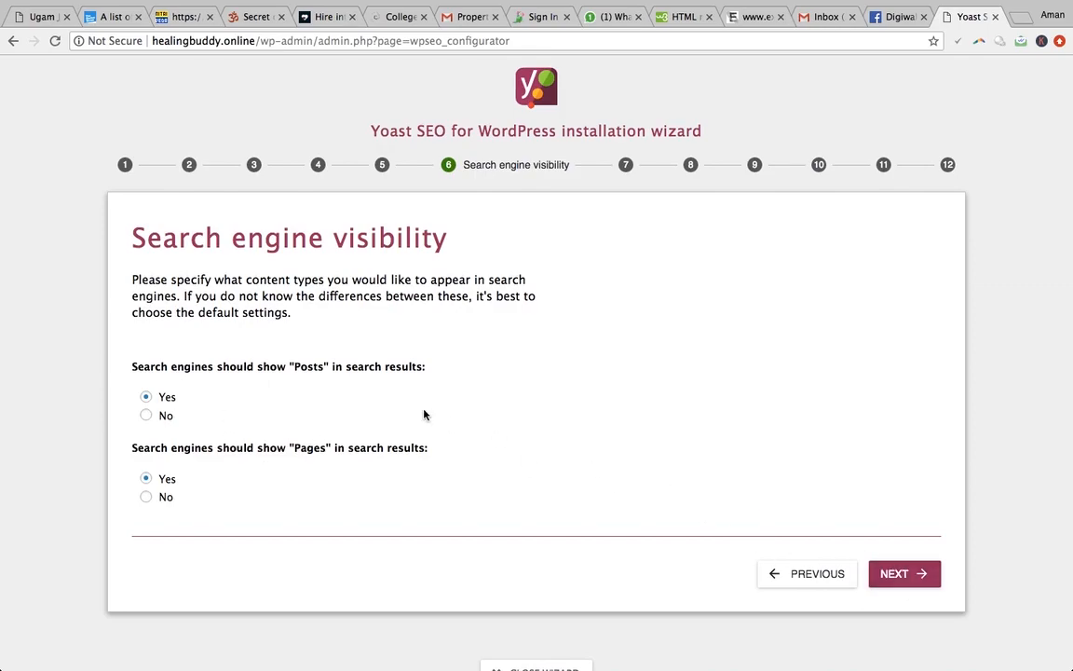
Accept showing Posts and Pages in search results and keep multiple authors set to No.
{"action": "left_click", "coordinate": [908, 569]}
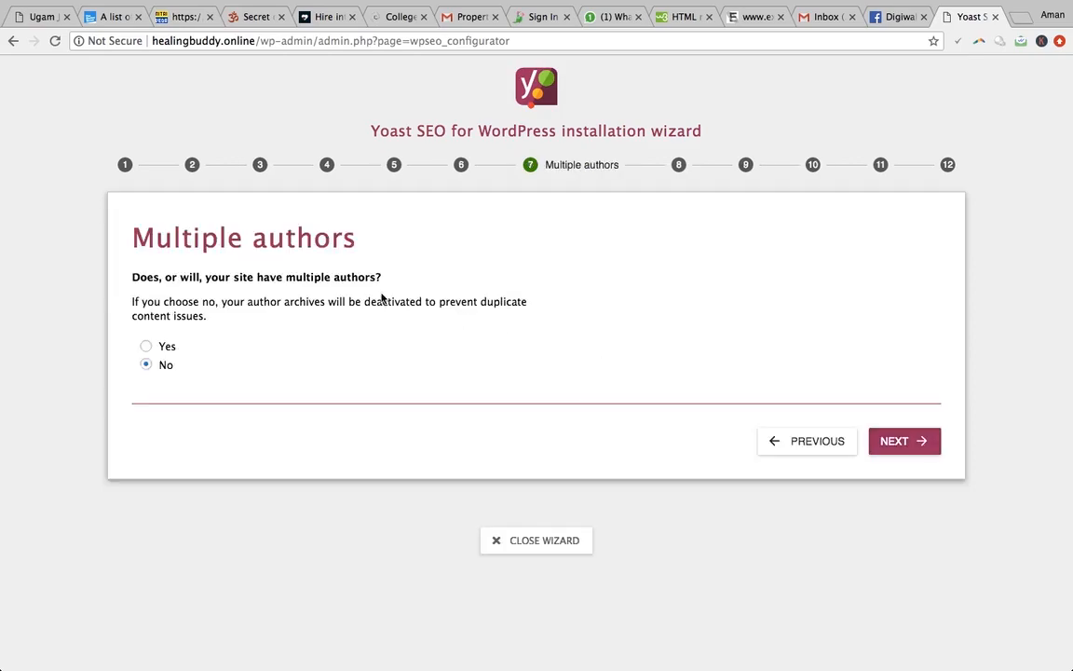
{"action": "left_click", "coordinate": [920, 445]}
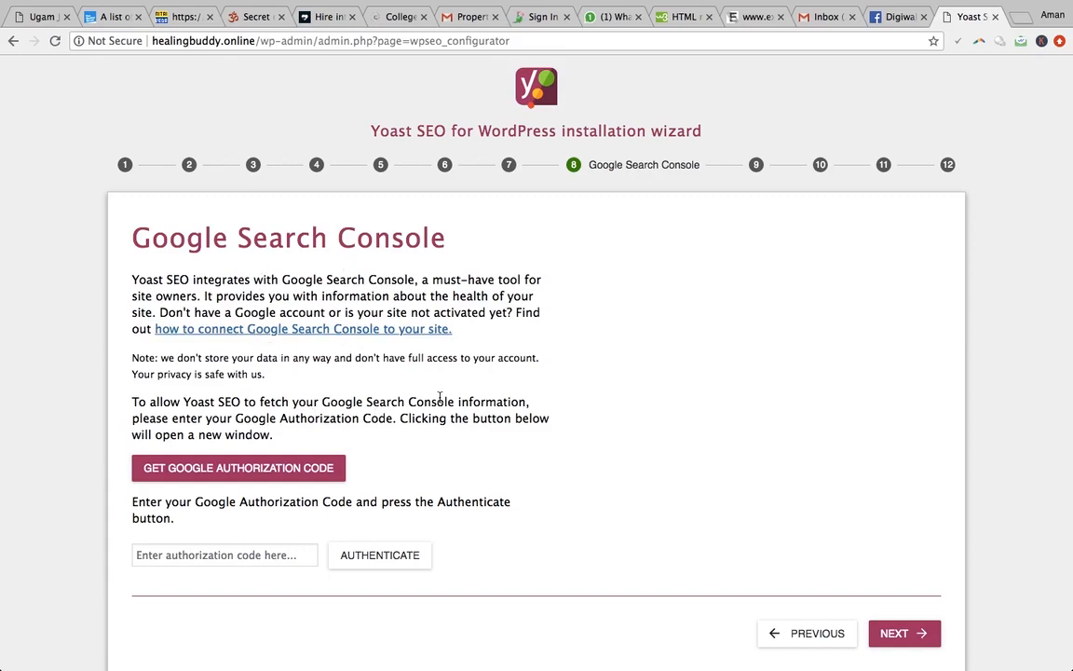
Search the web for "google search console" in a separate browser tab and start Google Search Console.
{"action": "key", "text": "ctrl+t"}
{"action": "type", "text": "goo"}
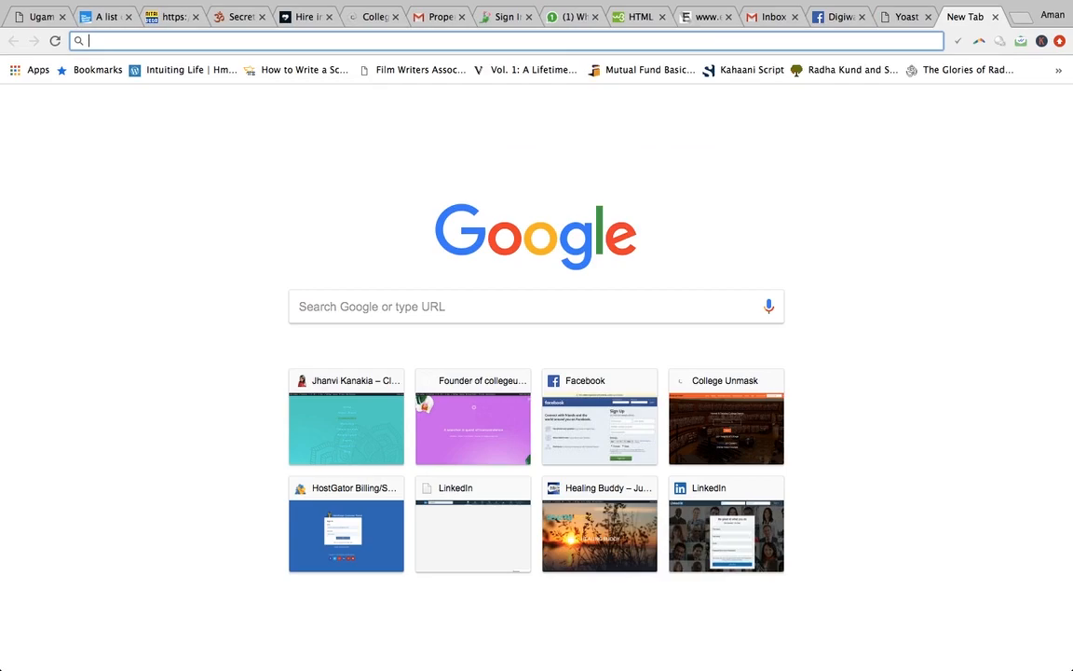
{"action": "type", "text": "gle sear"}
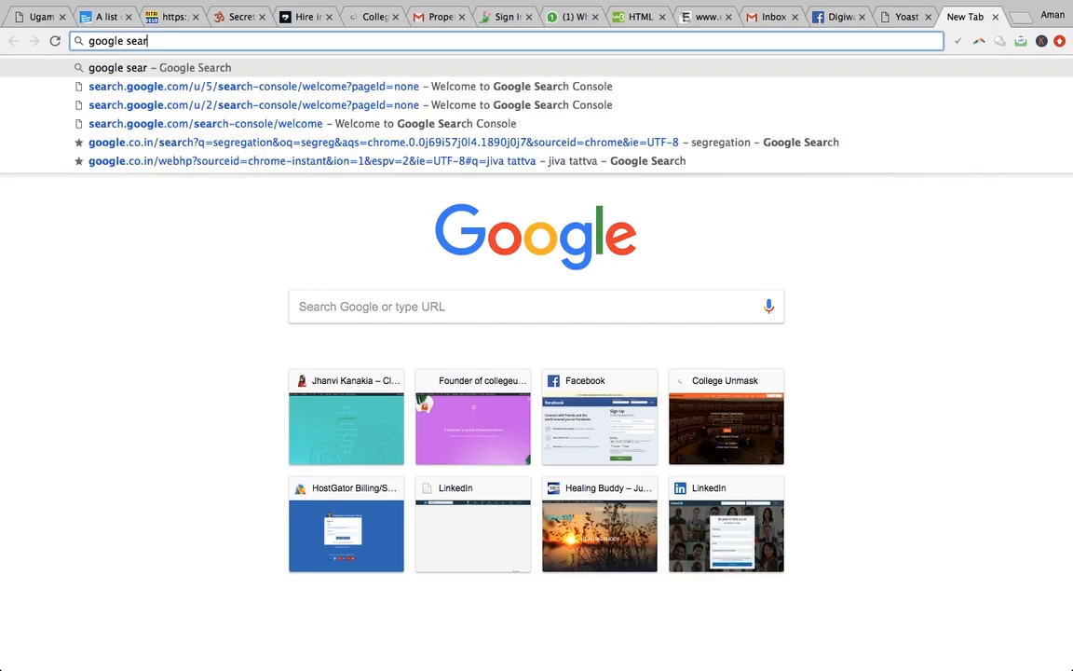
{"action": "type", "text": "ch console"}
{"action": "key", "text": "Return"}
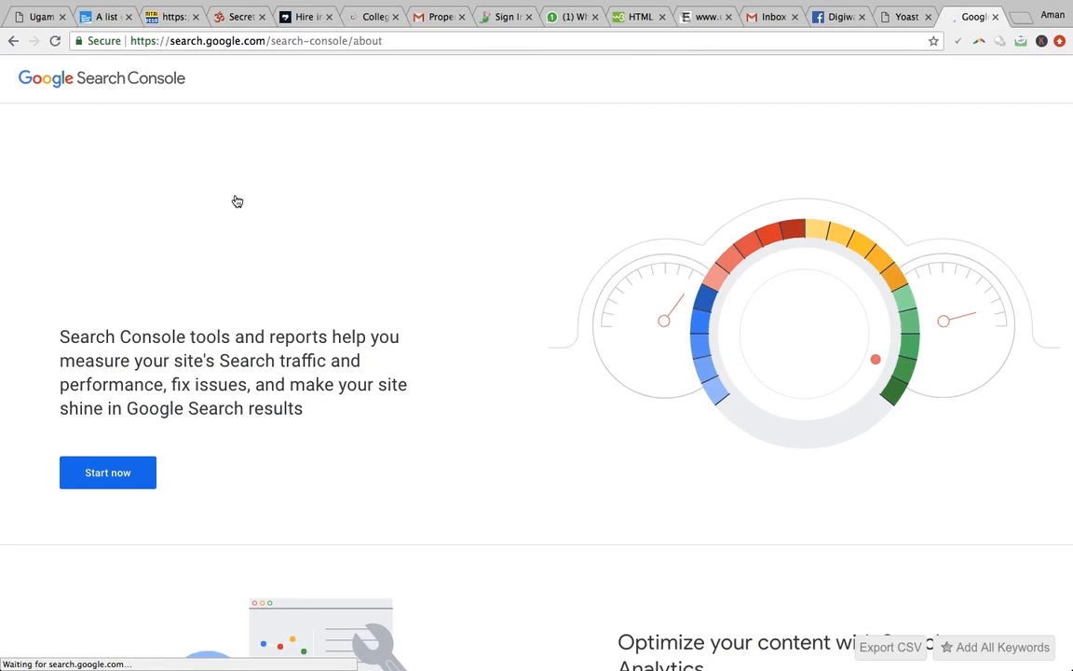
{"action": "left_click", "coordinate": [106, 477]}
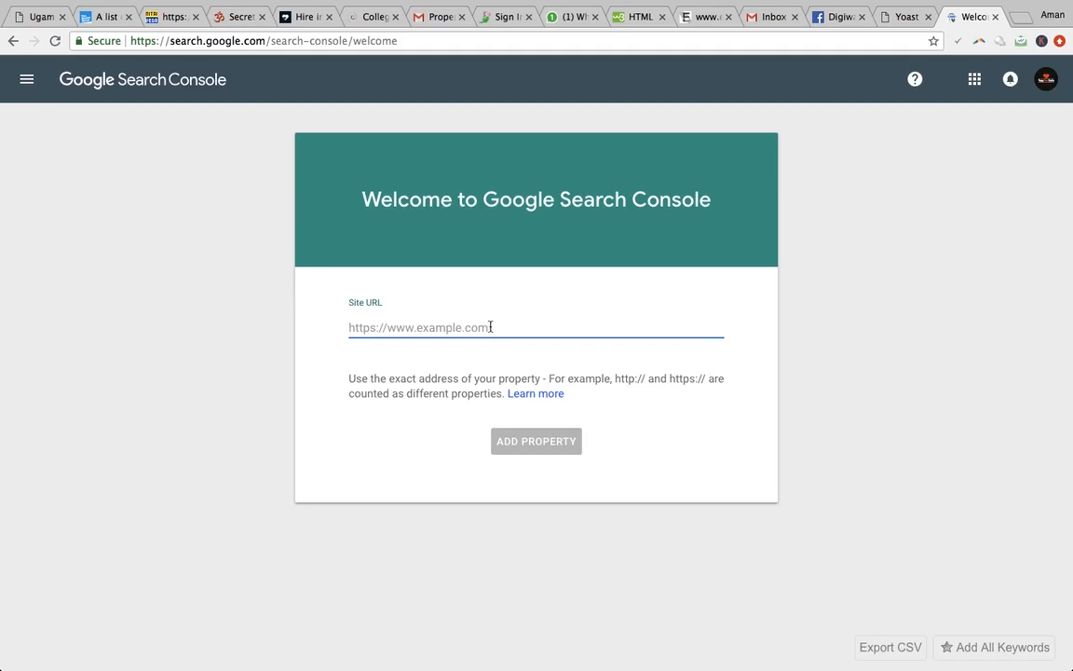
{"action": "type", "text": "www"}
{"action": "key", "text": "BackSpace"}
{"action": "type", "text": "http"}
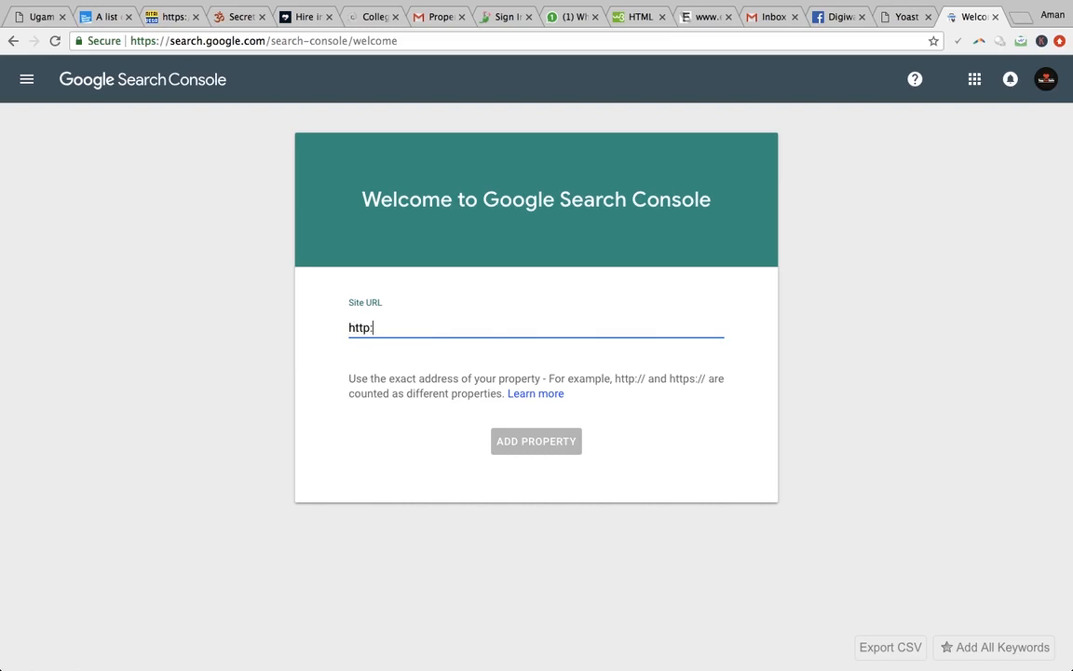
{"action": "type", "text": "://www.healingbuddy.online"}
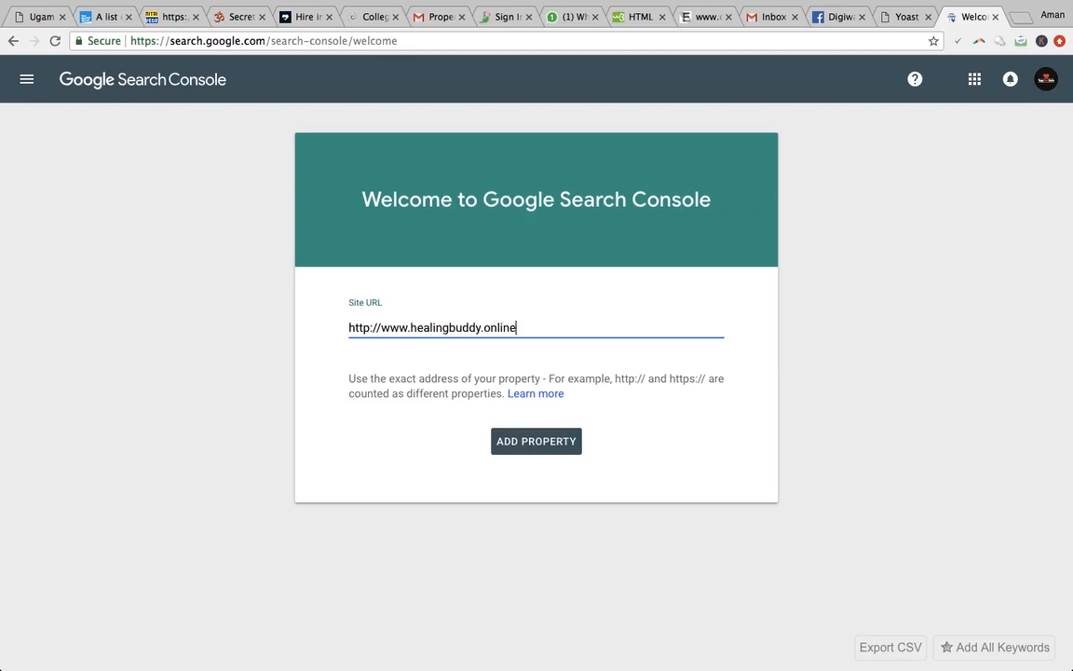
{"action": "left_click", "coordinate": [533, 447]}
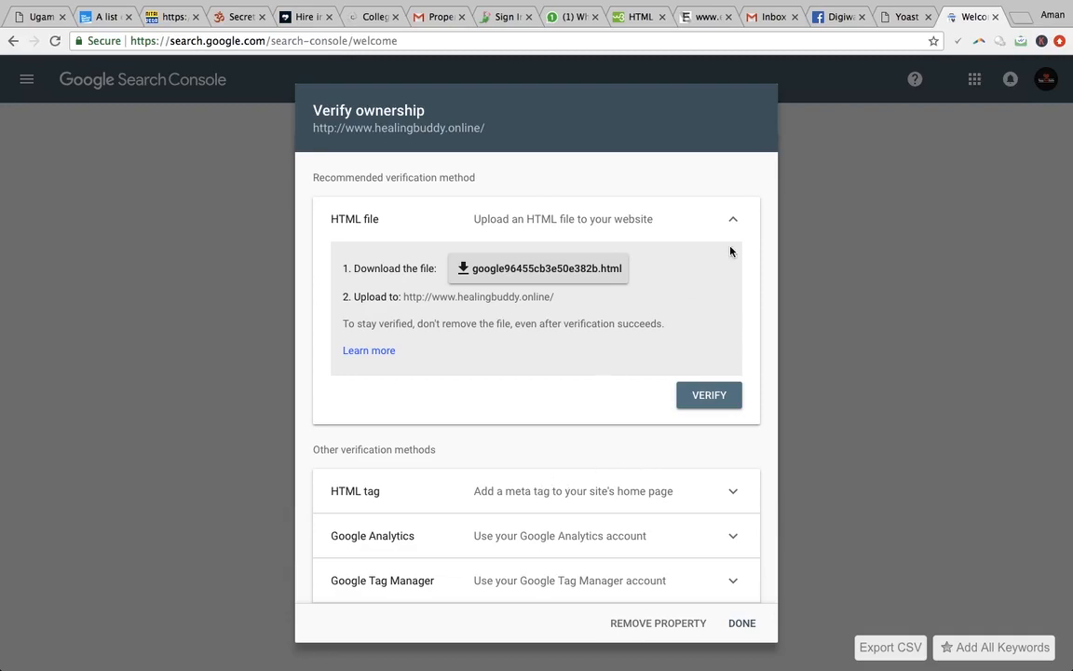
Request a Google authorization code from the Yoast wizard, grant access with the Happy Heart Studios account and copy the code.
{"action": "left_click", "coordinate": [899, 17]}
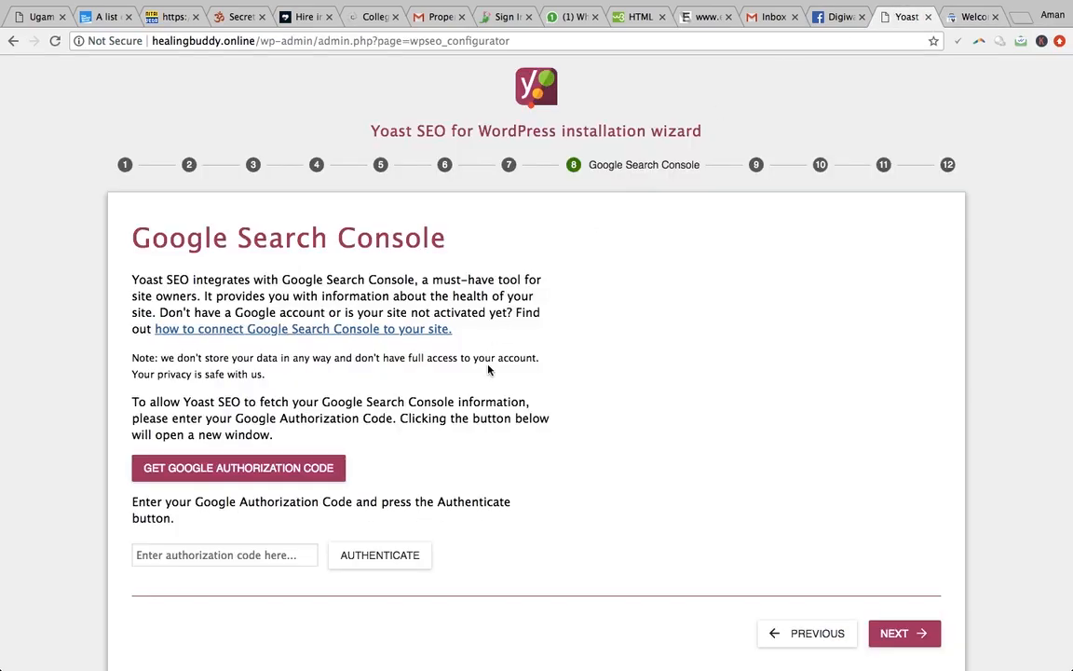
{"action": "left_click", "coordinate": [220, 468]}
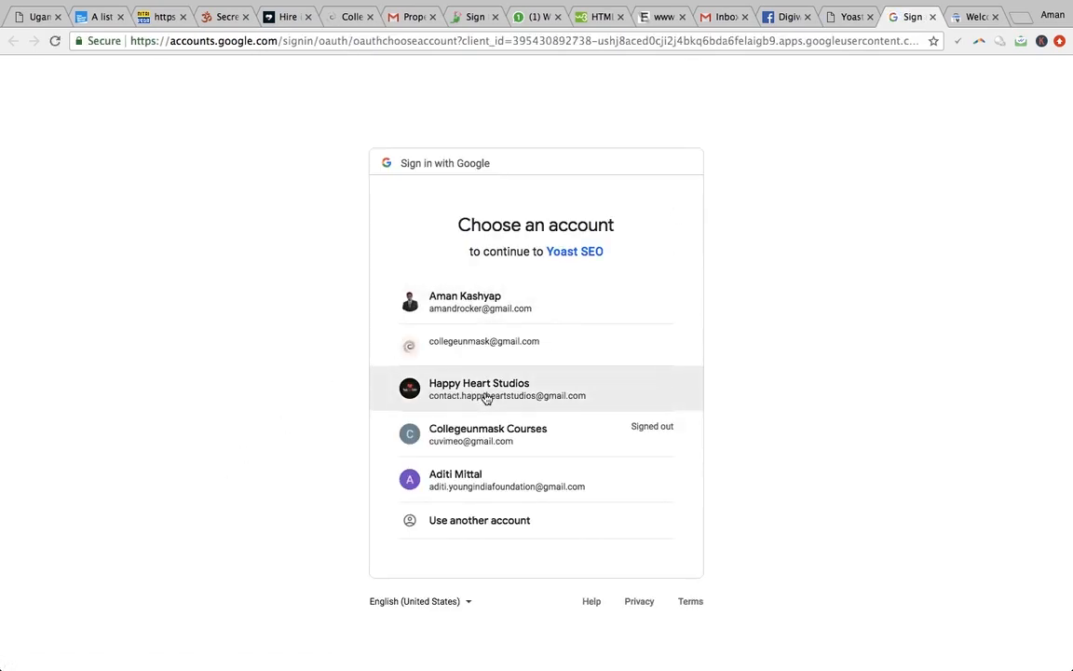
{"action": "left_click", "coordinate": [486, 398]}
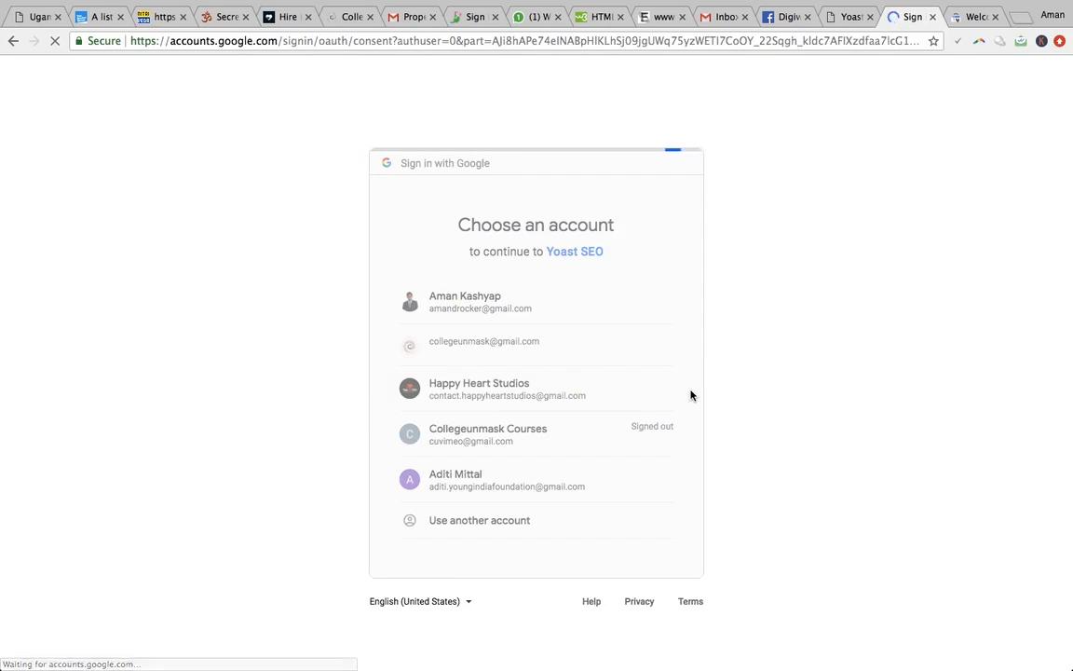
{"action": "left_click", "coordinate": [635, 537]}
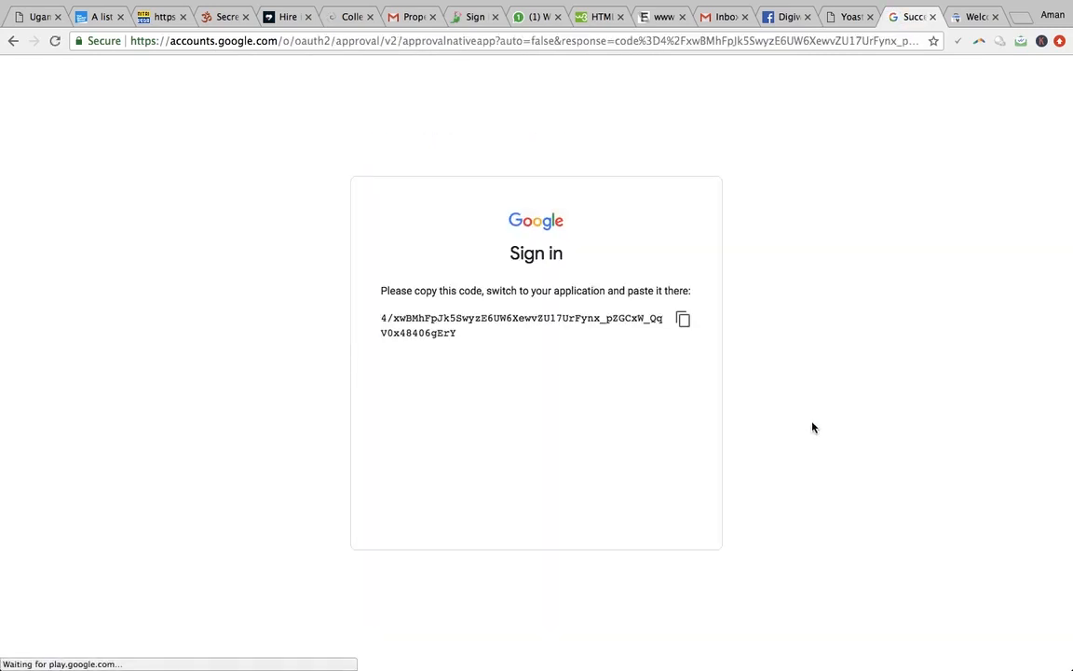
{"action": "triple_click", "coordinate": [469, 333]}
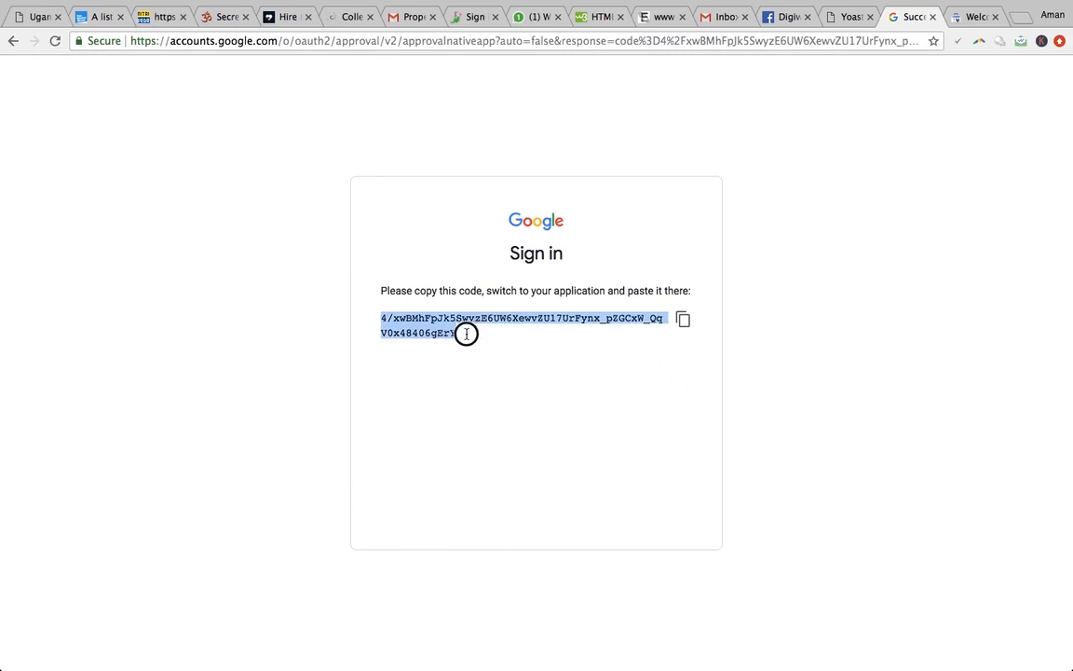
{"action": "left_click", "coordinate": [683, 319]}
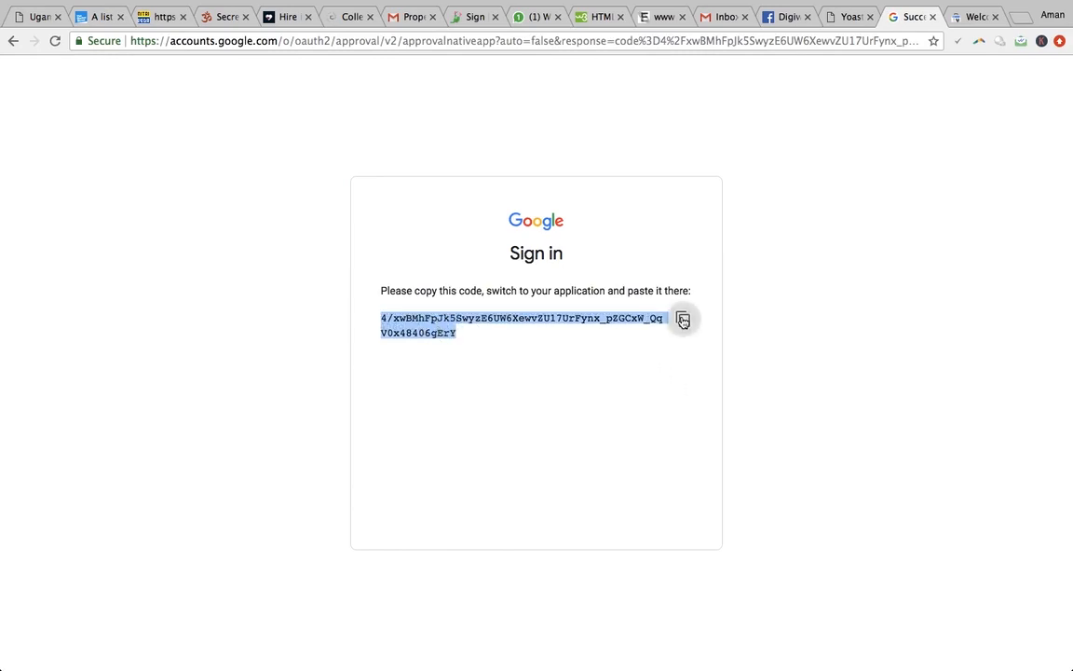
Paste the Google authorization code into the Yoast wizard and authenticate.
{"action": "left_click", "coordinate": [843, 17]}
{"action": "left_click", "coordinate": [195, 556]}
{"action": "key", "text": "ctrl+v"}
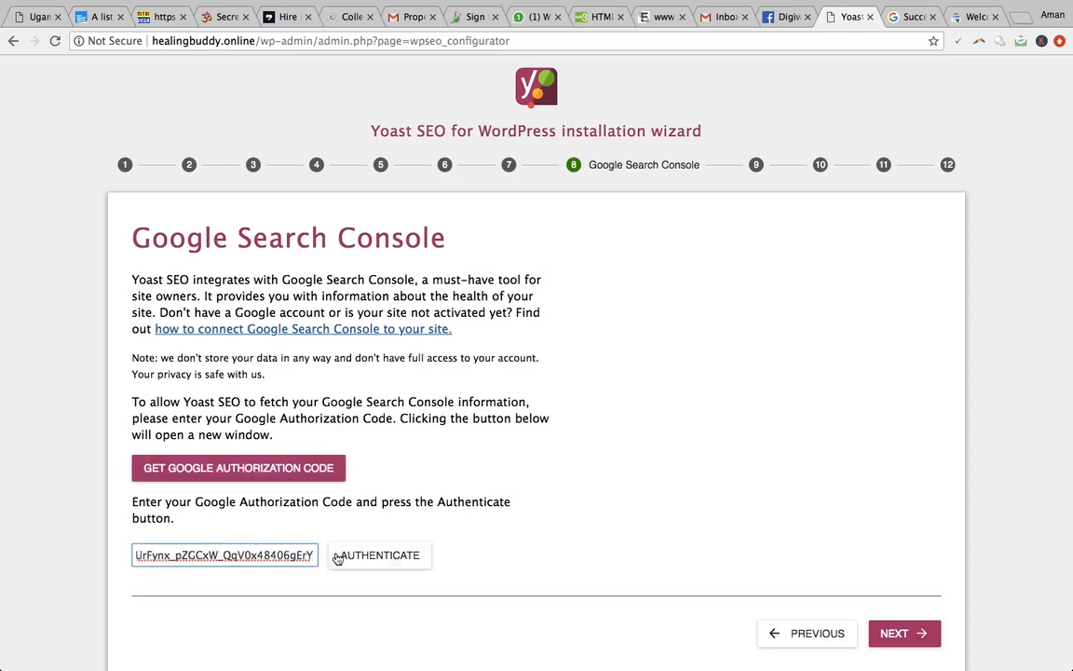
{"action": "left_click", "coordinate": [371, 556]}
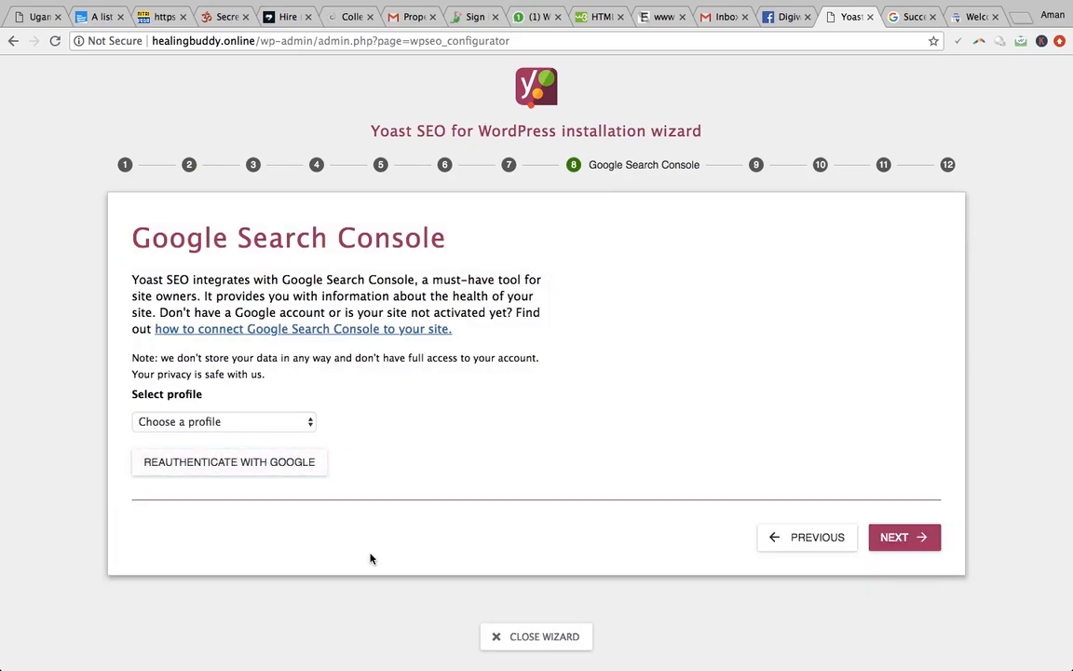
{"action": "left_click", "coordinate": [294, 425]}
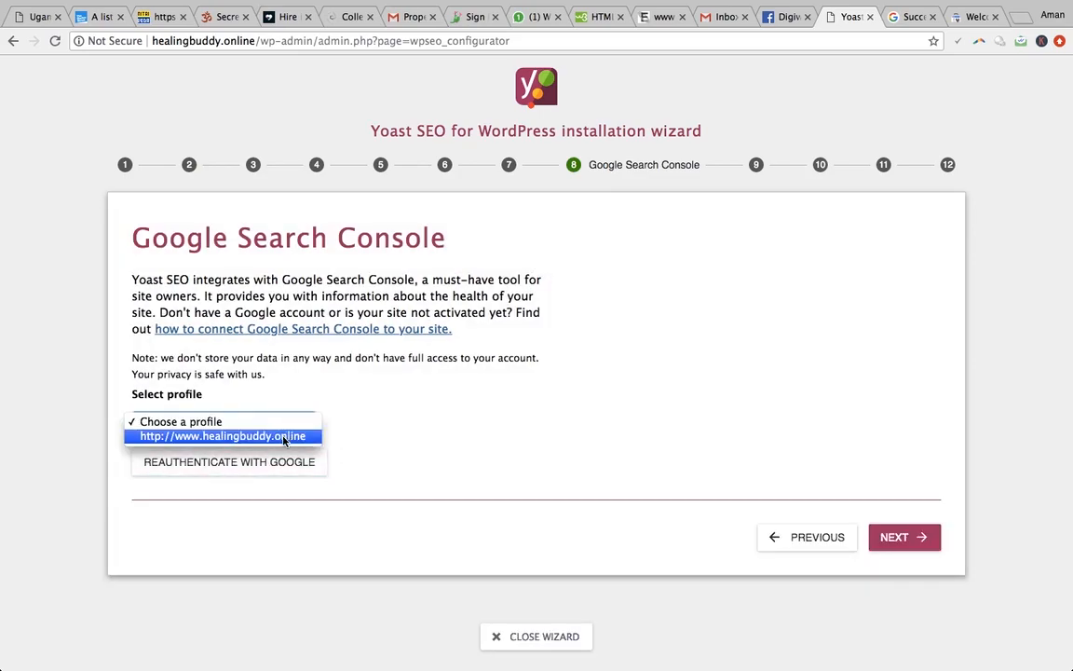
{"action": "left_click", "coordinate": [287, 436]}
{"action": "left_click", "coordinate": [906, 17]}
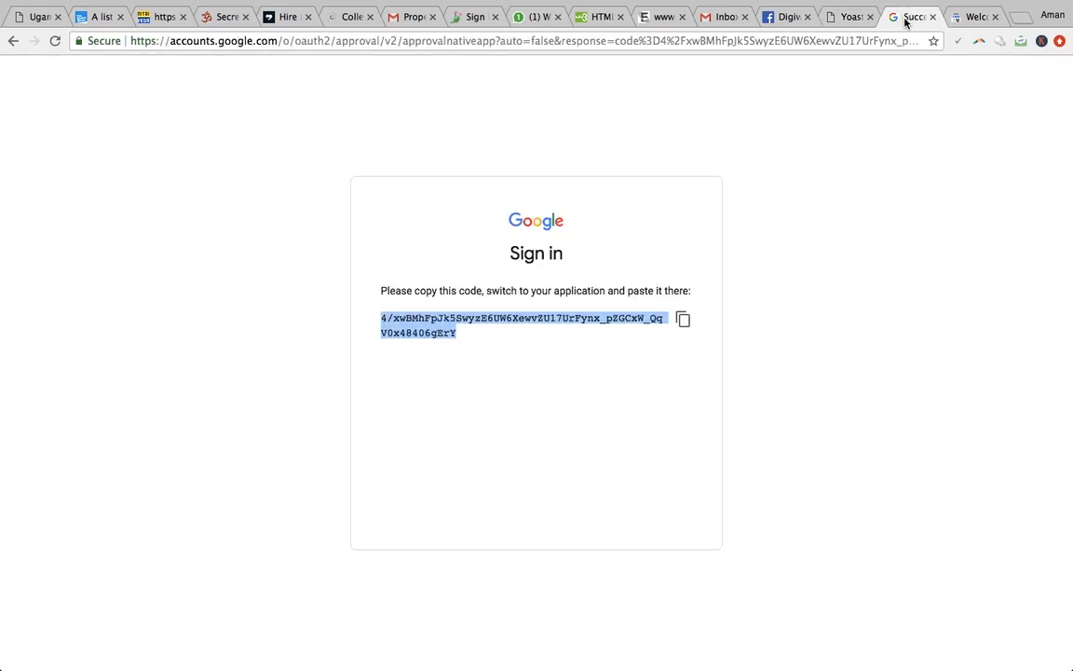
{"action": "left_click", "coordinate": [971, 17]}
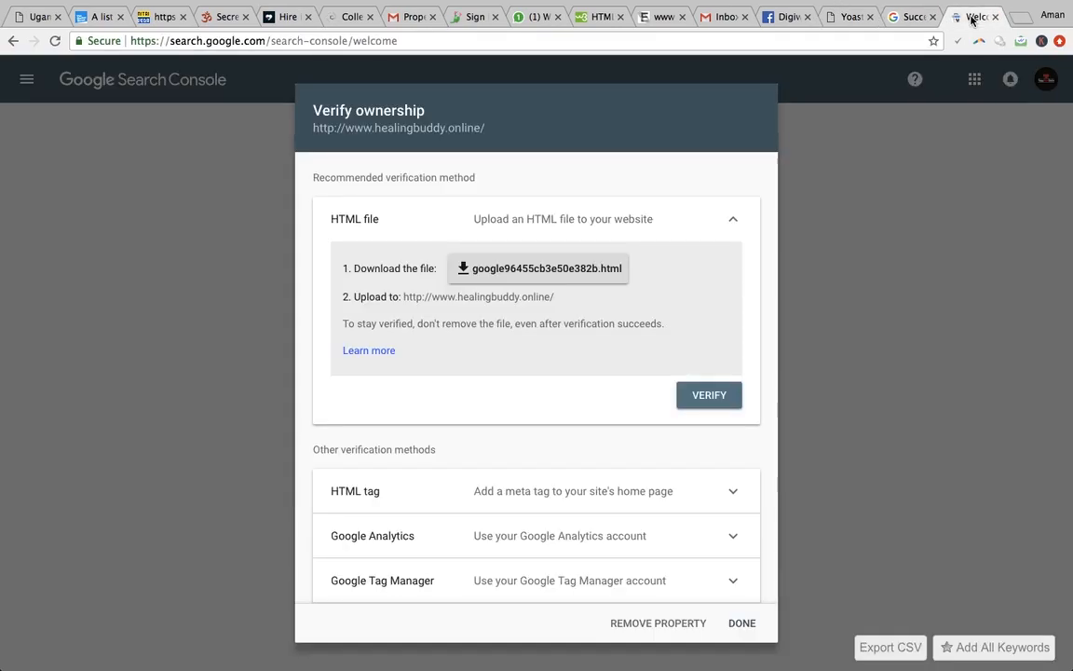
{"action": "left_click", "coordinate": [843, 17]}
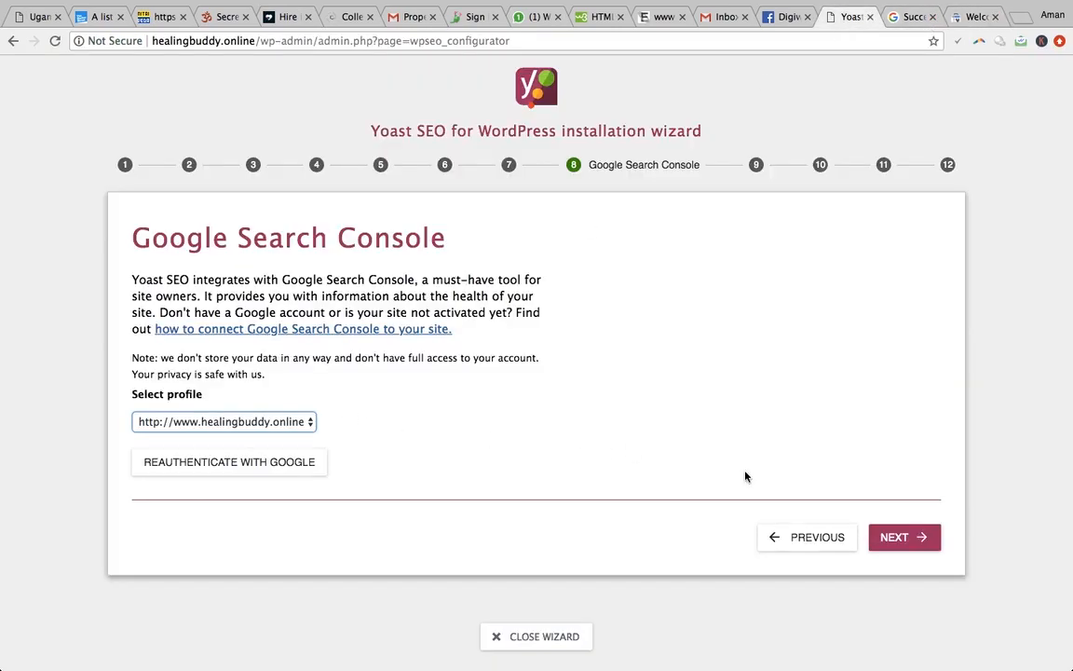
{"action": "left_click", "coordinate": [892, 536]}
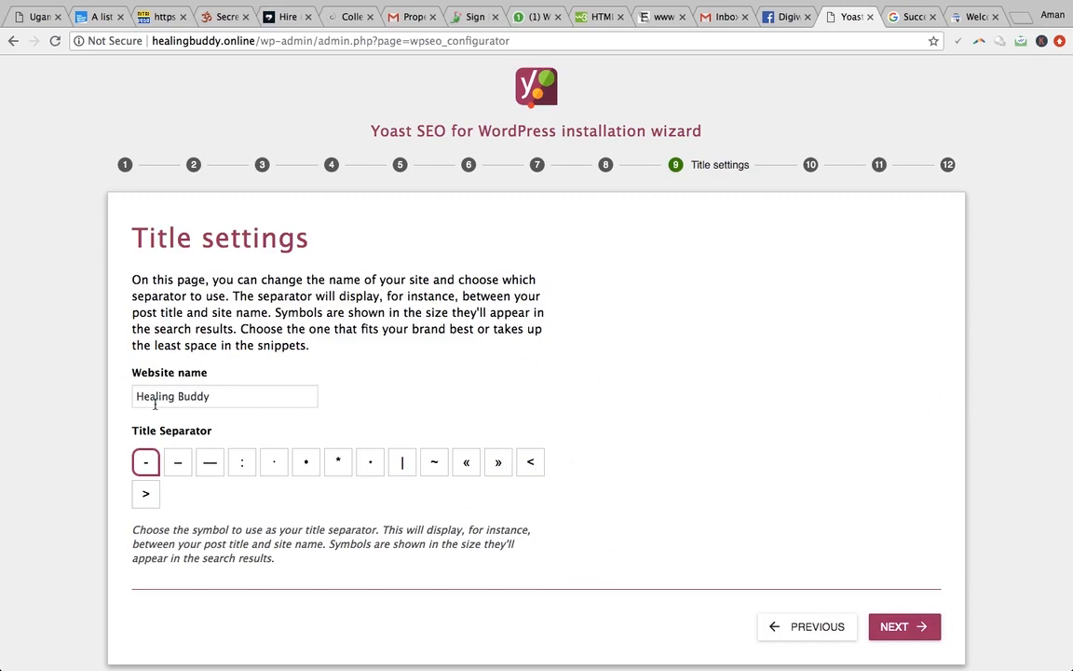
Accept the existing title settings, clear the newsletter e-mail field and continue without signing up.
{"action": "left_click", "coordinate": [904, 629]}
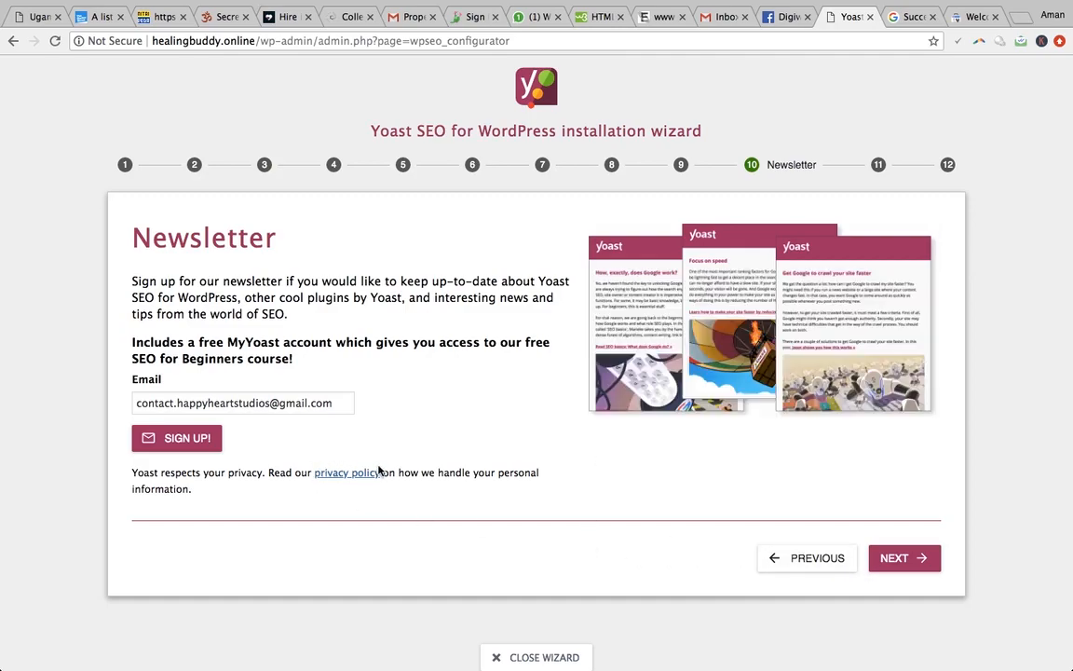
{"action": "left_click", "coordinate": [335, 402]}
{"action": "key", "text": "super+a"}
{"action": "key", "text": "BackSpace"}
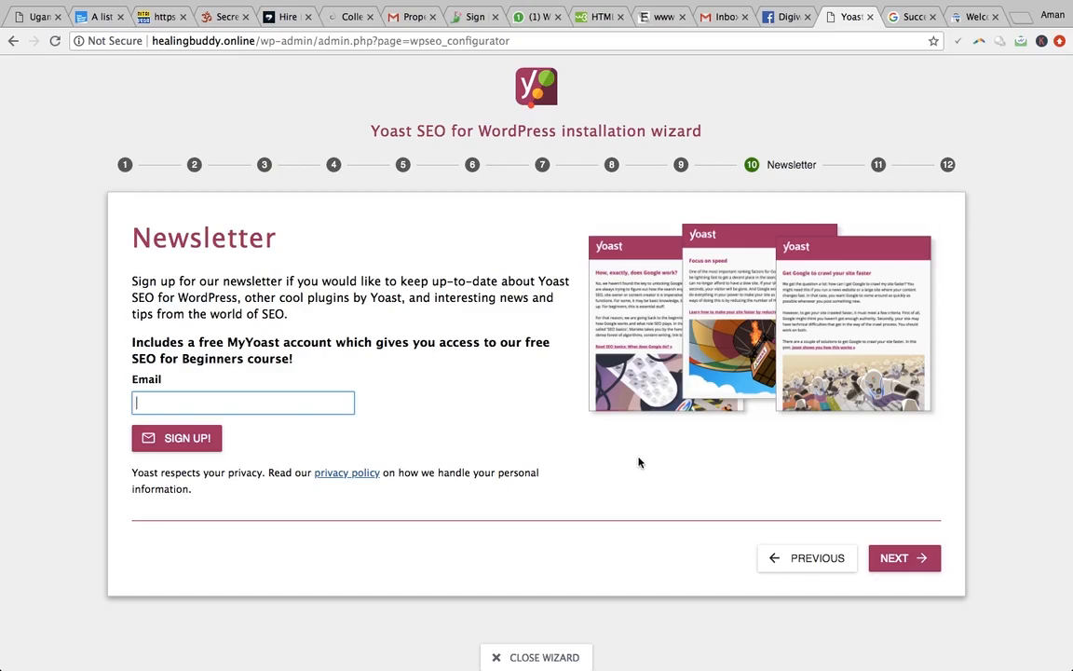
{"action": "left_click", "coordinate": [899, 557]}
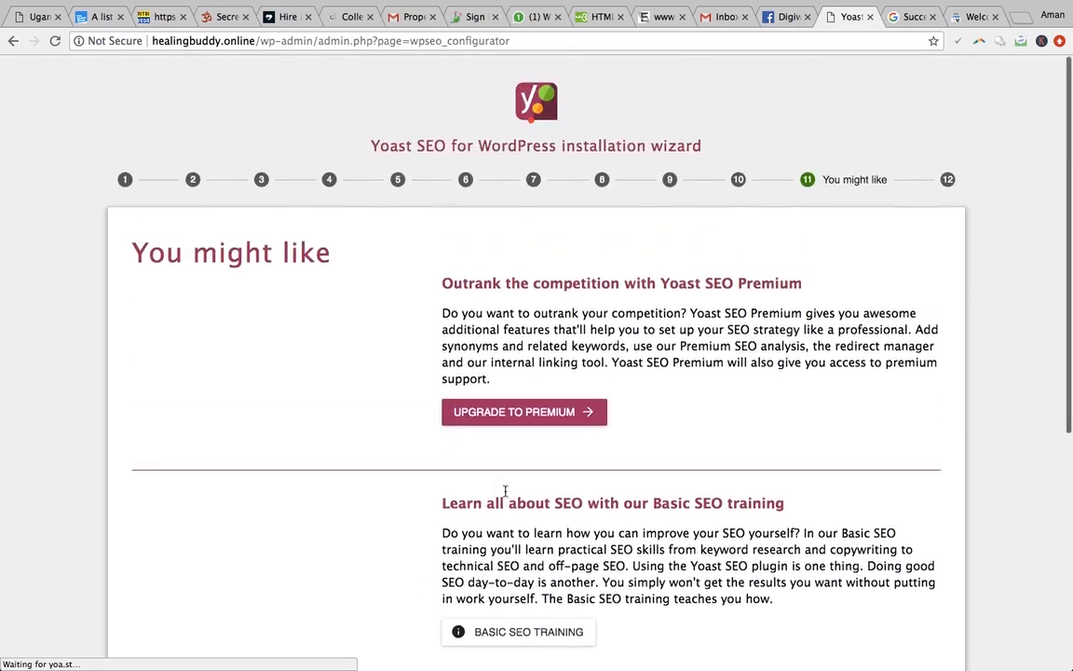
Skip the Yoast premium and training offers and close the completed installation wizard.
{"action": "scroll", "coordinate": [713, 433], "scroll_direction": "down", "scroll_amount": 5}
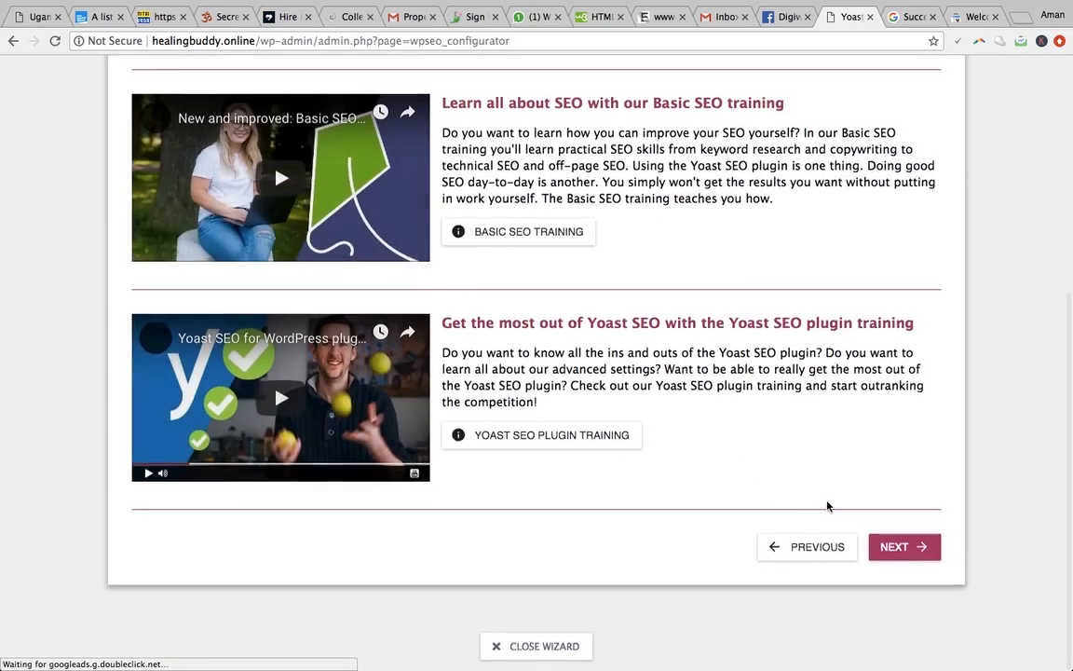
{"action": "left_click", "coordinate": [896, 548]}
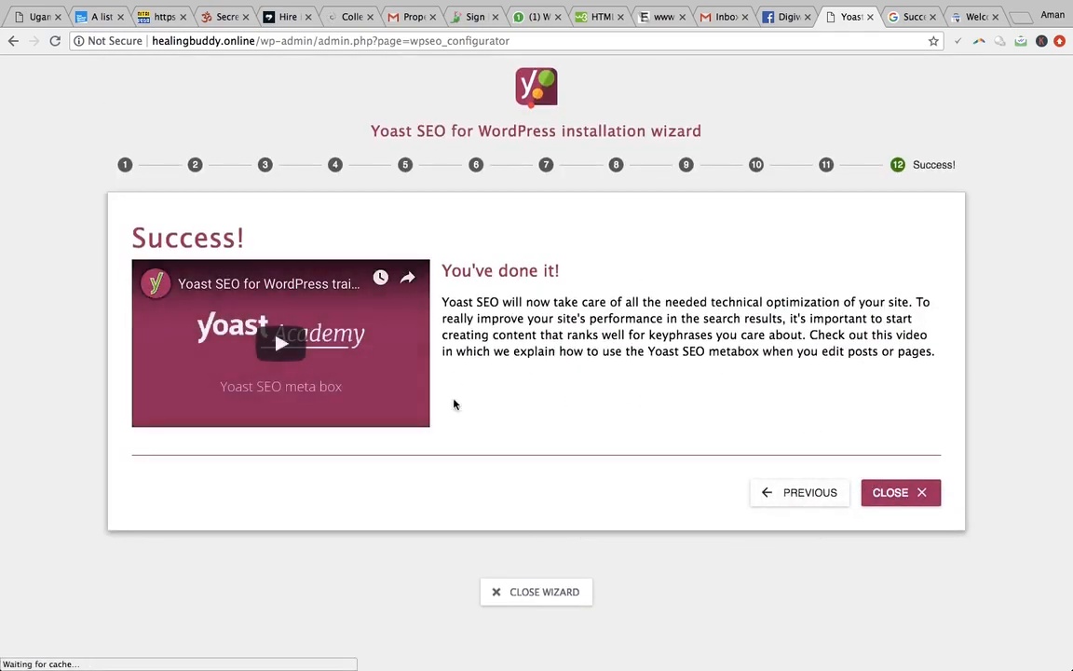
{"action": "left_click", "coordinate": [933, 495]}
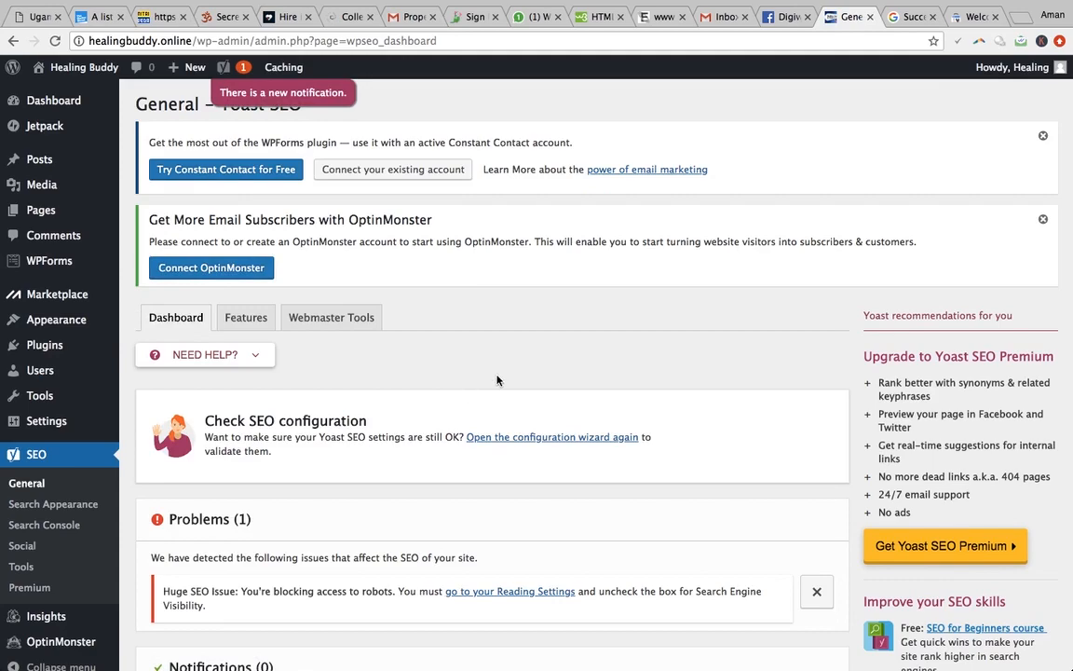
Open the BECOME A VOLUNTEER page for editing and bring up its Yoast SEO section.
{"action": "mouse_move", "coordinate": [43, 217]}
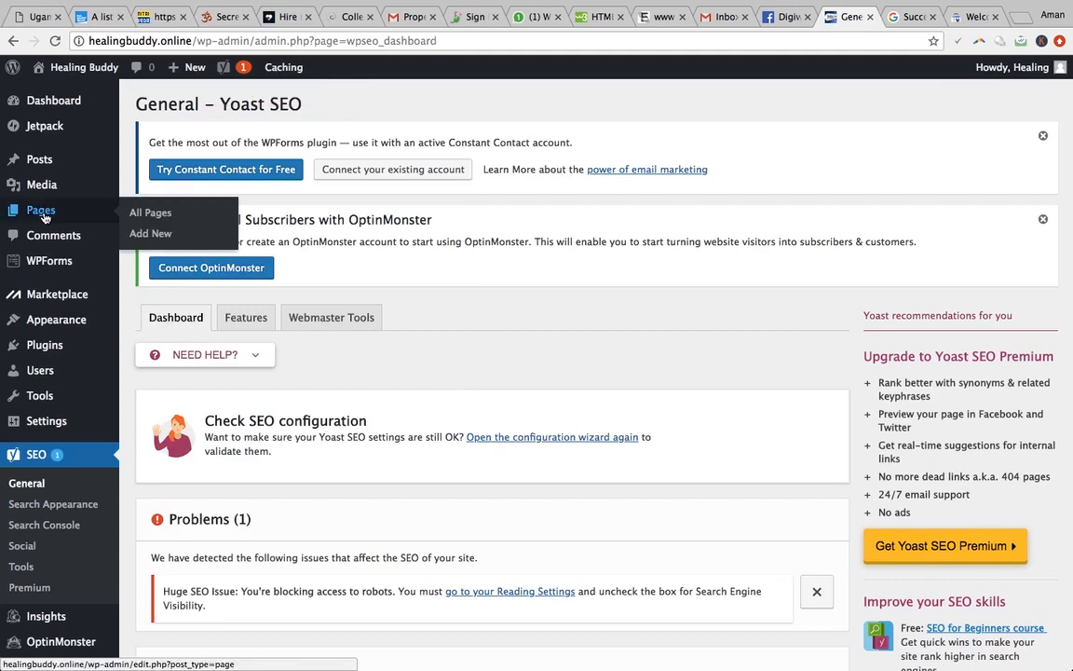
{"action": "left_click", "coordinate": [164, 215]}
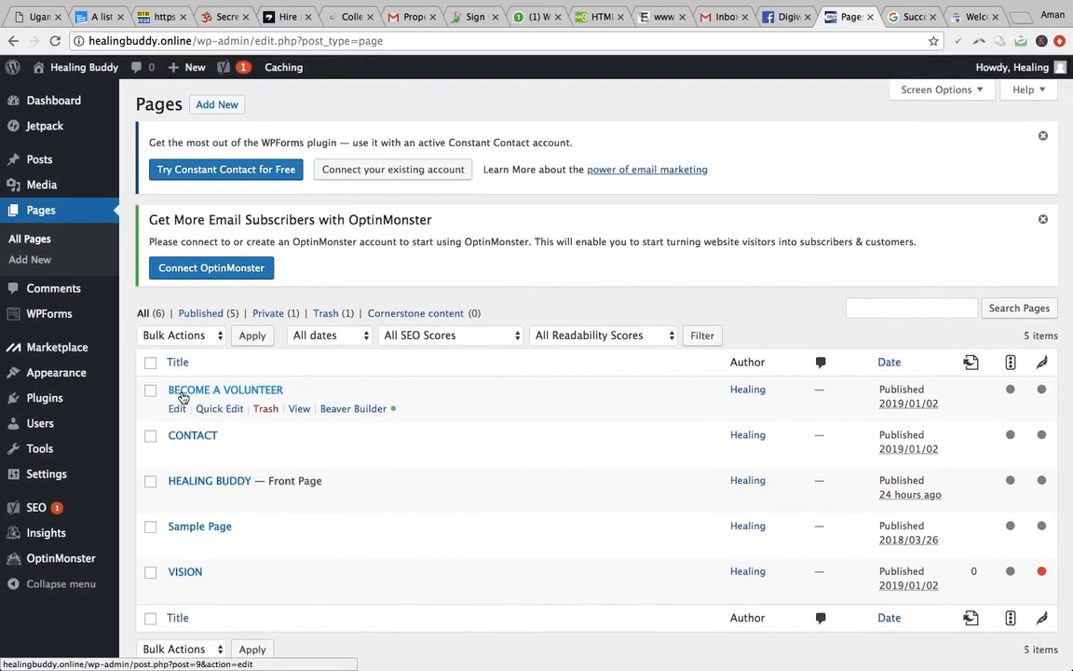
{"action": "left_click", "coordinate": [177, 409]}
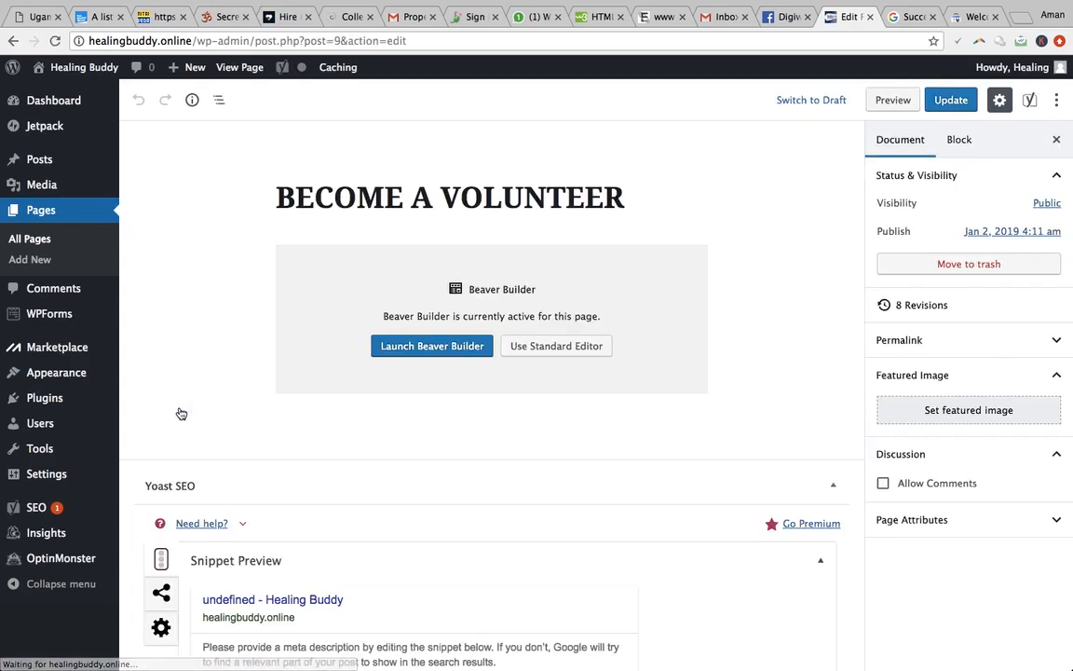
{"action": "scroll", "coordinate": [424, 526], "scroll_direction": "down", "scroll_amount": 4}
{"action": "scroll", "coordinate": [427, 529], "scroll_direction": "down", "scroll_amount": 2}
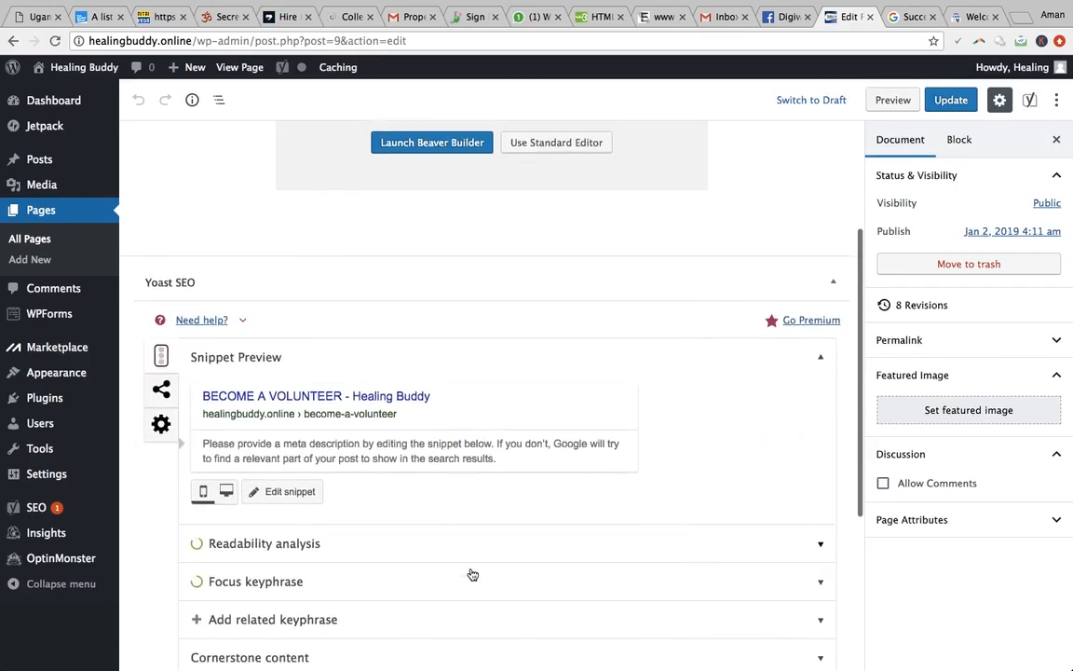
{"action": "scroll", "coordinate": [471, 572], "scroll_direction": "up", "scroll_amount": 5}
{"action": "scroll", "coordinate": [454, 505], "scroll_direction": "down", "scroll_amount": 2}
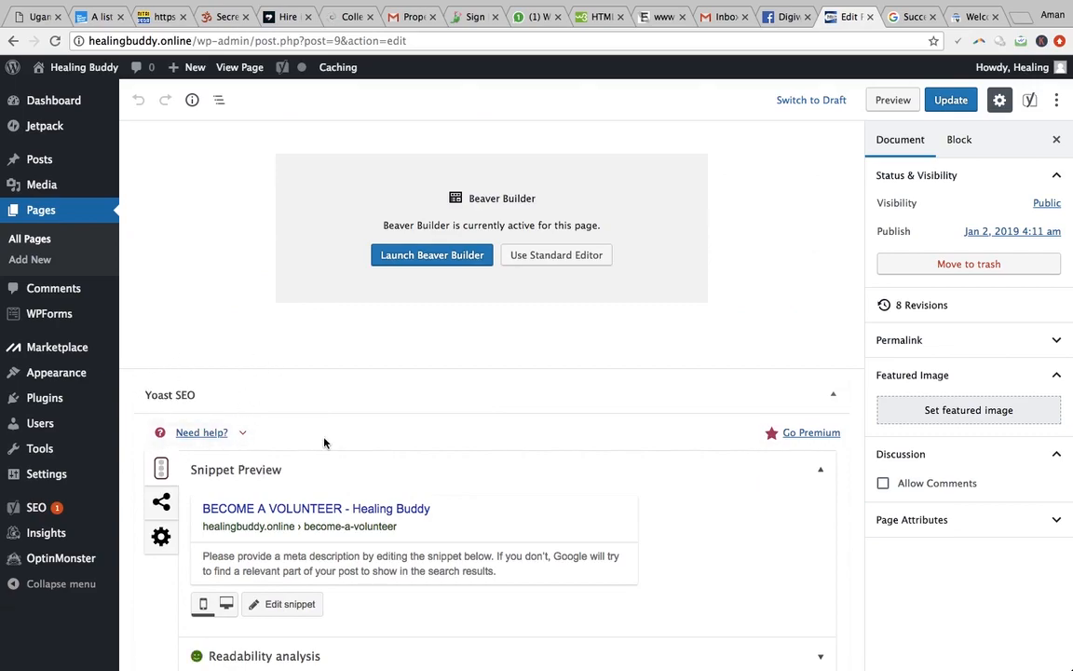
{"action": "scroll", "coordinate": [399, 495], "scroll_direction": "down", "scroll_amount": 4}
{"action": "scroll", "coordinate": [432, 551], "scroll_direction": "down", "scroll_amount": 1}
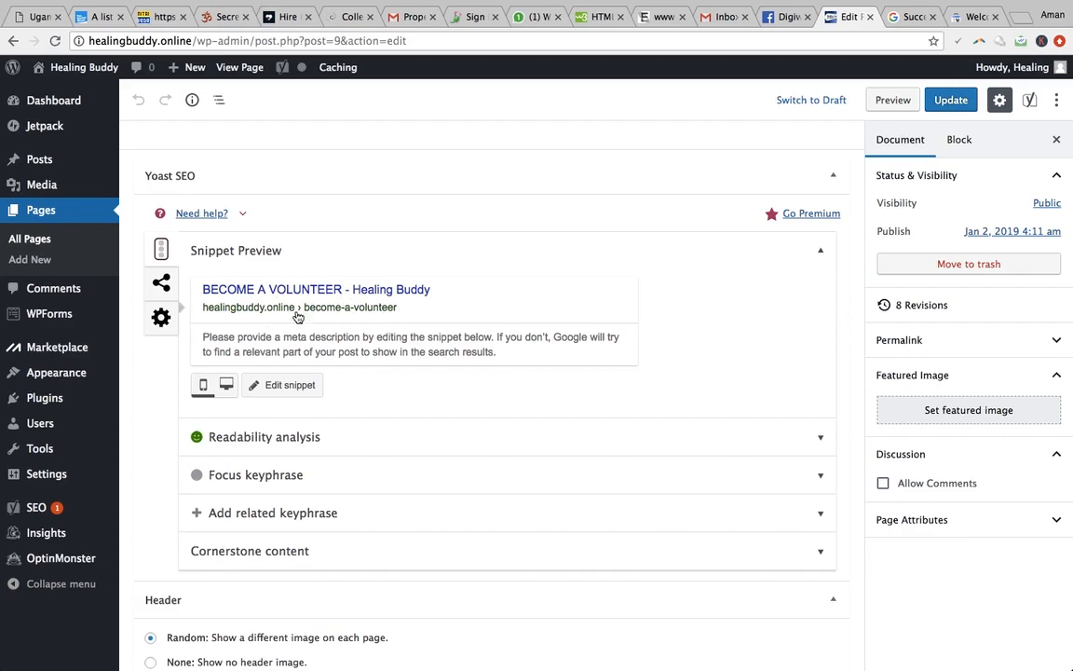
Open the page's snippet editor and review the slug and SEO title fields.
{"action": "left_click", "coordinate": [290, 385]}
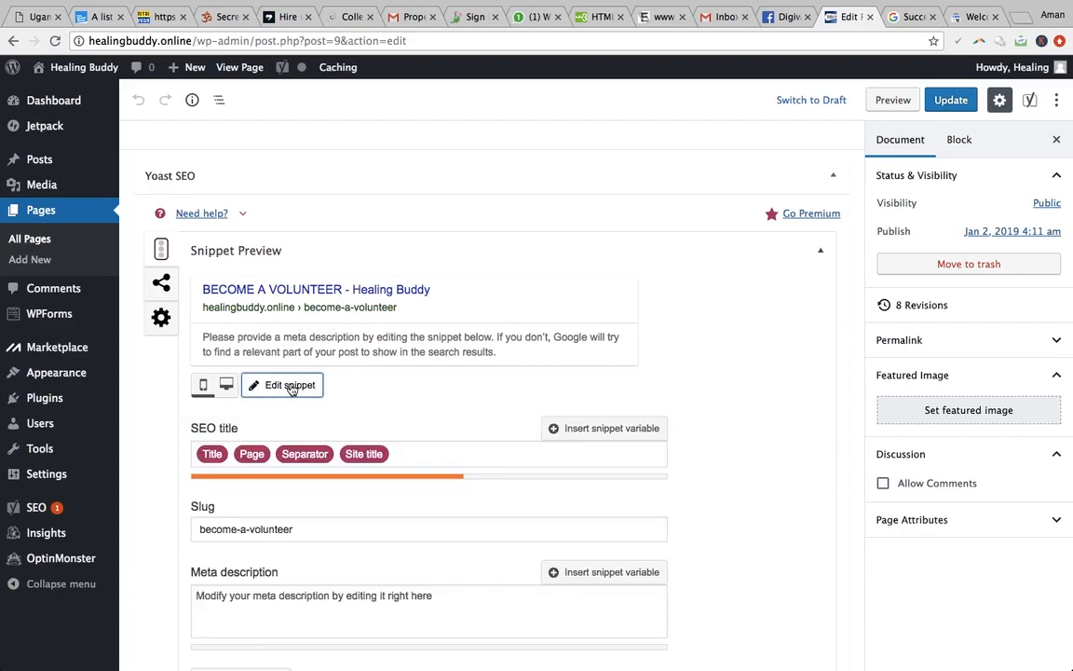
{"action": "scroll", "coordinate": [316, 438], "scroll_direction": "down", "scroll_amount": 2}
{"action": "left_click", "coordinate": [270, 485]}
{"action": "left_click", "coordinate": [414, 412]}
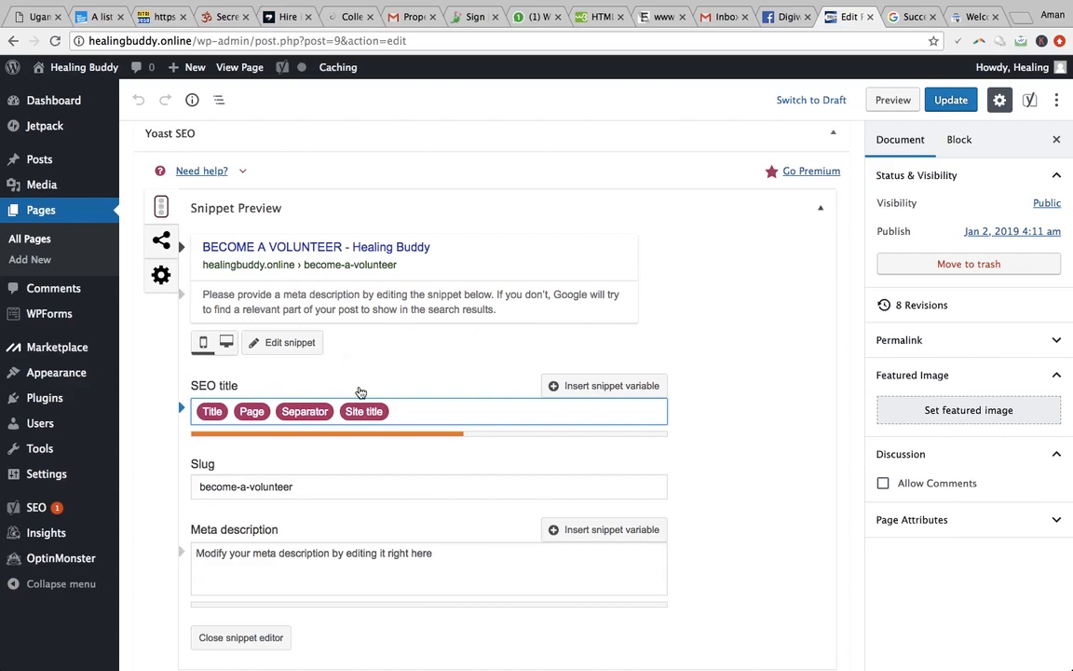
Enter the meta description "Become a volunteer with Healing Buddy and help youth come out of depression.".
{"action": "scroll", "coordinate": [360, 390], "scroll_direction": "down", "scroll_amount": 1}
{"action": "left_click", "coordinate": [275, 519]}
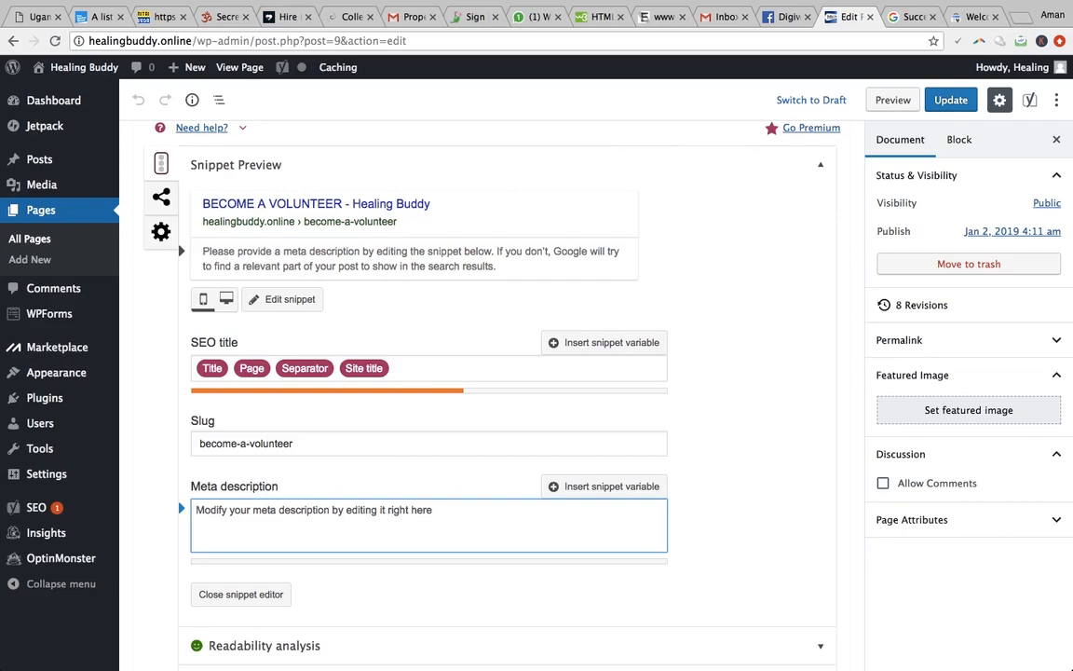
{"action": "type", "text": "Become a vol"}
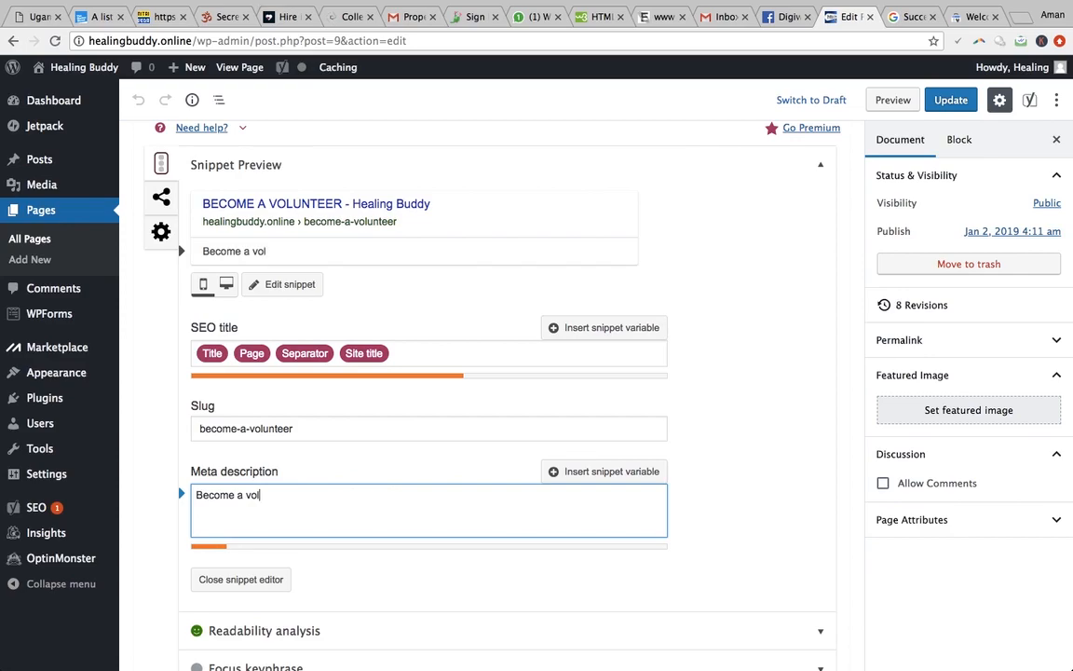
{"action": "type", "text": "unteer with "}
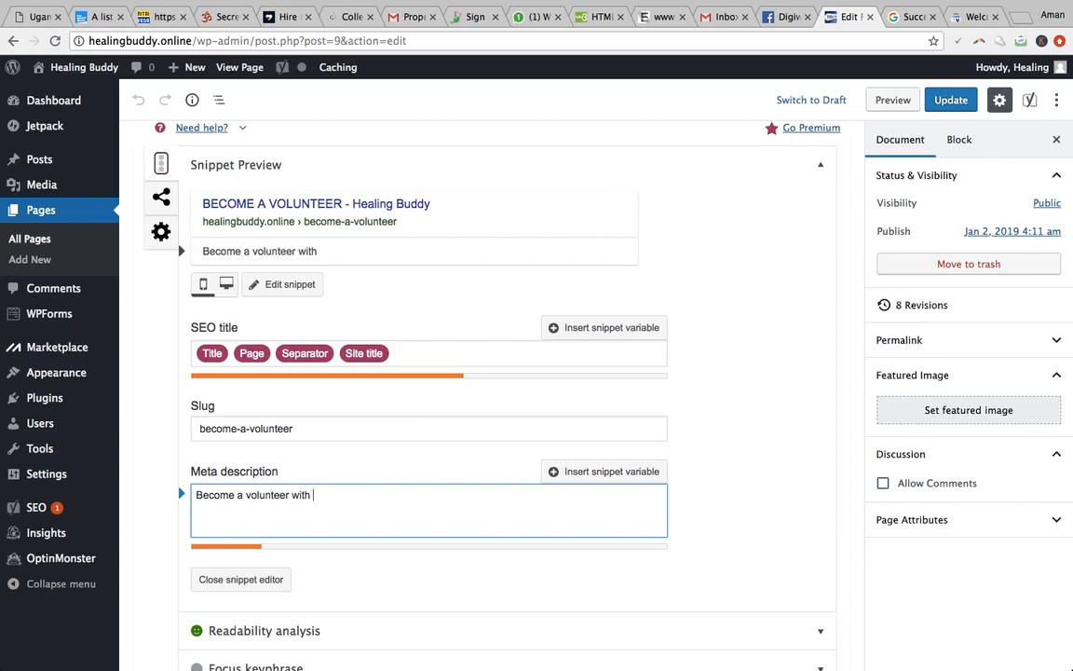
{"action": "type", "text": "Healing Bud"}
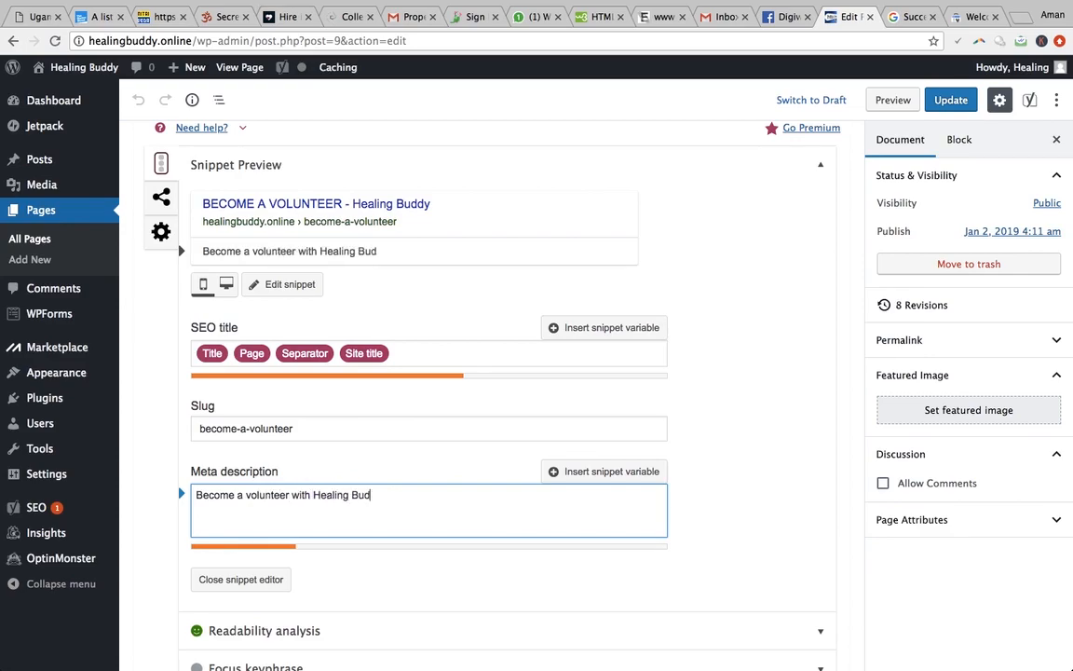
{"action": "type", "text": "dy and help youth come out of depression."}
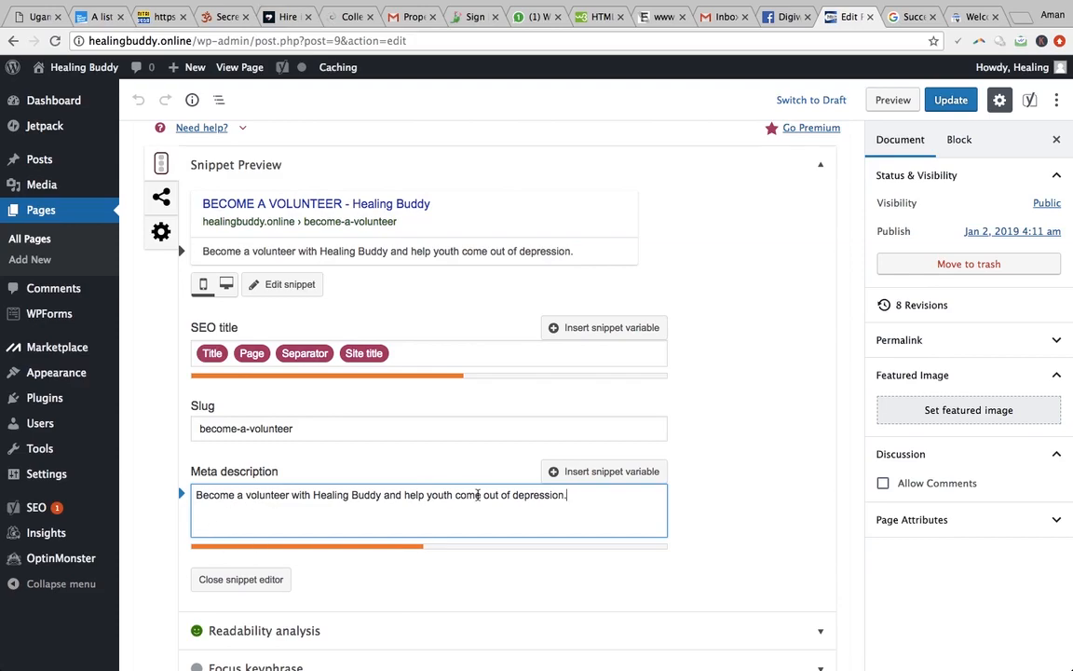
{"action": "left_click_drag", "start_coordinate": [514, 494], "coordinate": [564, 497]}
{"action": "left_click", "coordinate": [539, 495]}
{"action": "scroll", "coordinate": [527, 574], "scroll_direction": "down", "scroll_amount": 2}
{"action": "scroll", "coordinate": [527, 574], "scroll_direction": "up", "scroll_amount": 1}
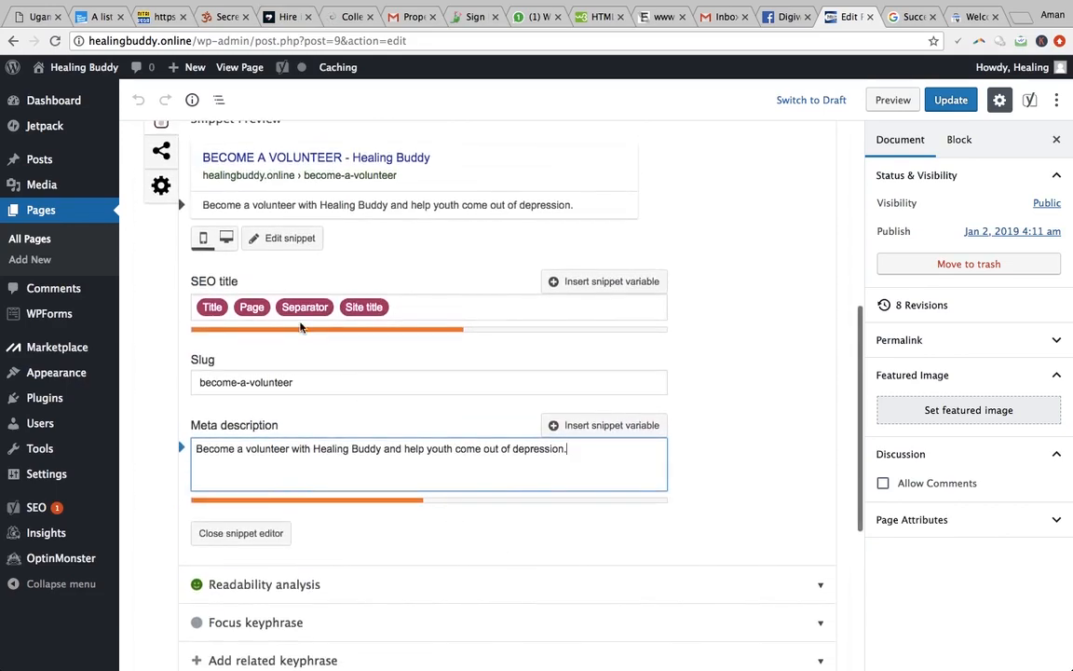
Open the page's advanced Yoast settings and review whether search engines may show it in search results.
{"action": "left_click", "coordinate": [160, 187]}
{"action": "scroll", "coordinate": [347, 284], "scroll_direction": "up", "scroll_amount": 2}
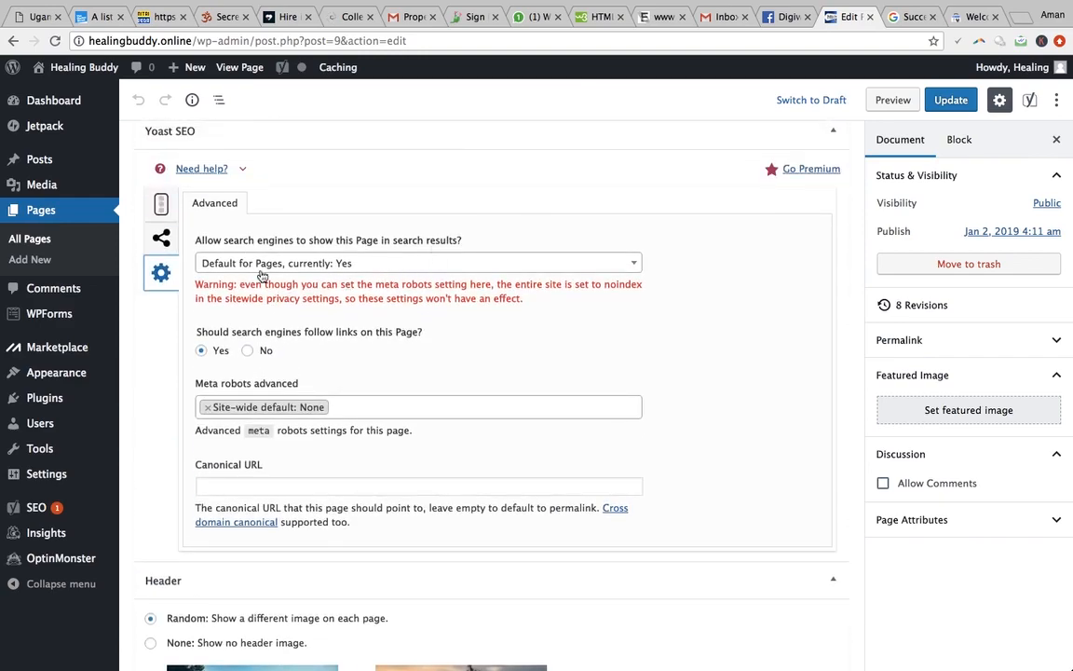
{"action": "left_click_drag", "start_coordinate": [197, 240], "coordinate": [428, 254]}
{"action": "left_click", "coordinate": [468, 241]}
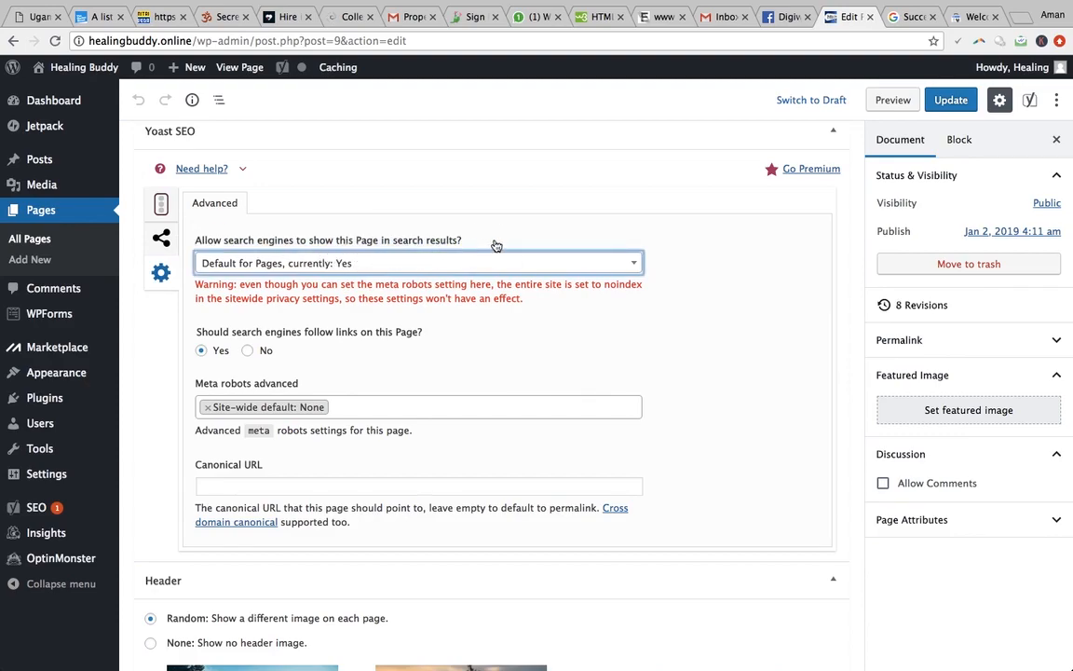
Check the choices for showing this page in search results and keep the default for pages.
{"action": "left_click", "coordinate": [462, 265]}
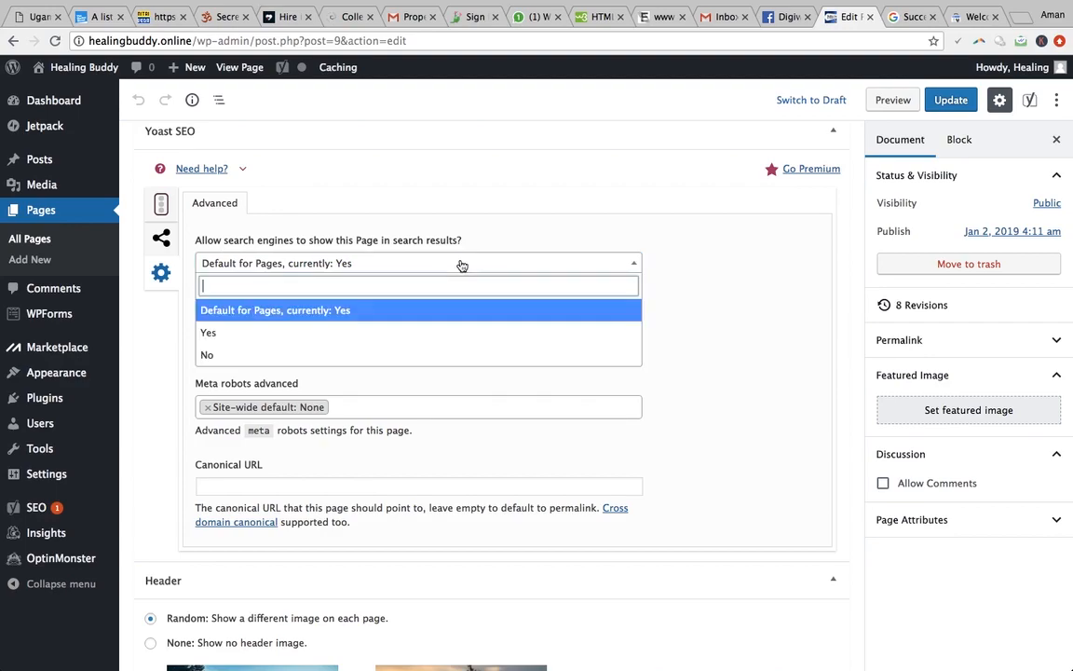
{"action": "left_click", "coordinate": [401, 264]}
{"action": "left_click", "coordinate": [503, 248]}
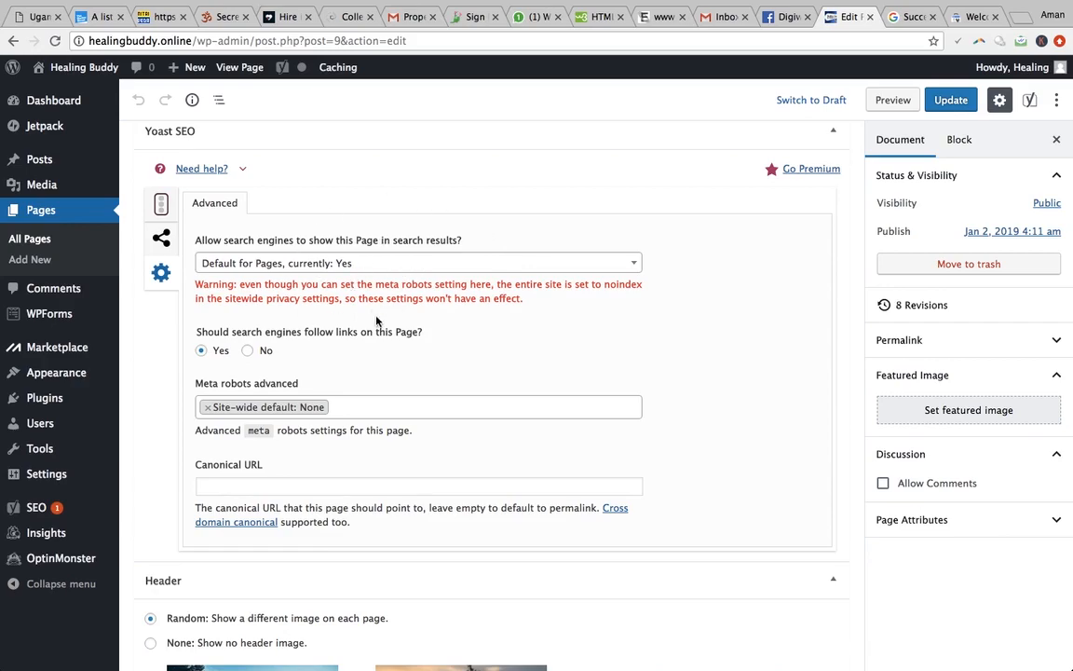
Return to the page's snippet preview and update the page.
{"action": "scroll", "coordinate": [494, 379], "scroll_direction": "up", "scroll_amount": 1}
{"action": "left_click", "coordinate": [160, 235]}
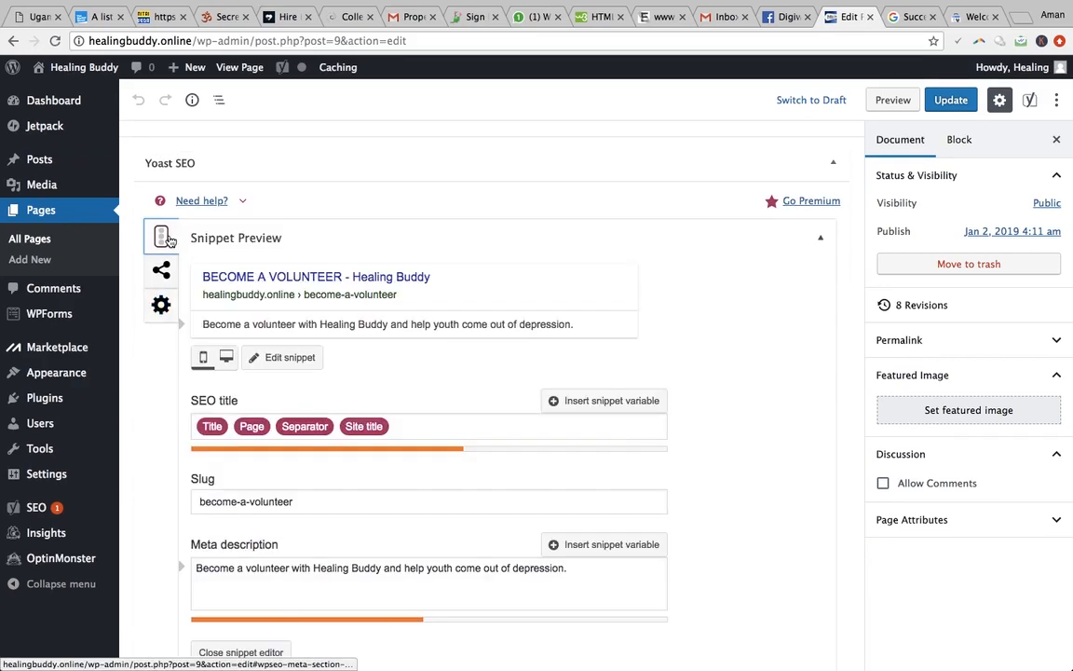
{"action": "left_click", "coordinate": [951, 97]}
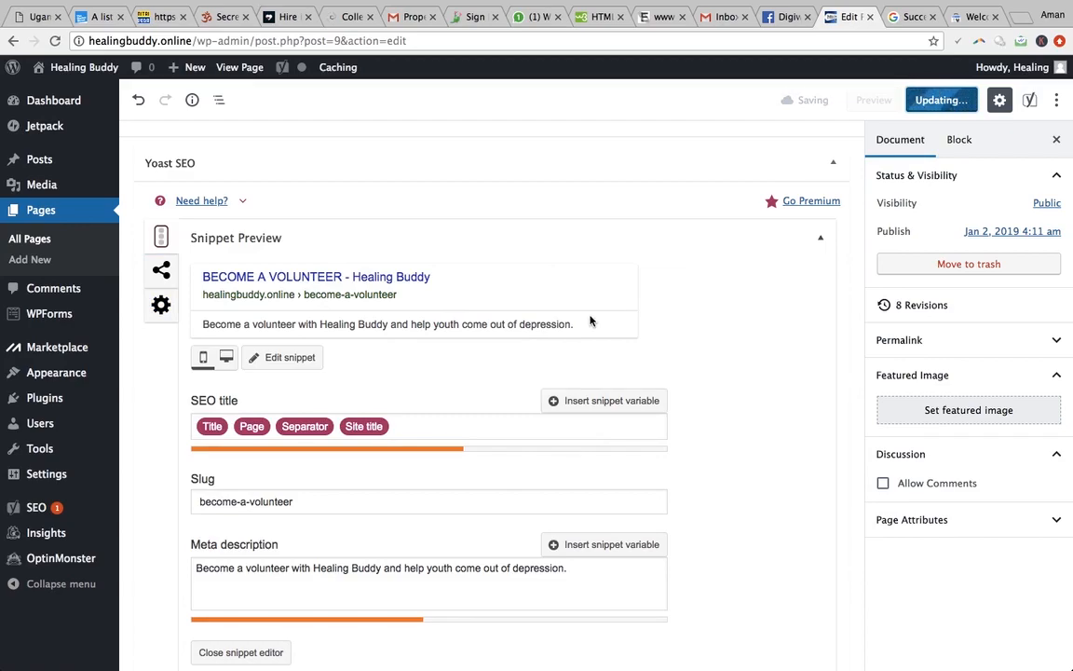
Review the page's saved snippet fields and expand its permalink details to examine the URL.
{"action": "scroll", "coordinate": [677, 325], "scroll_direction": "up", "scroll_amount": 4}
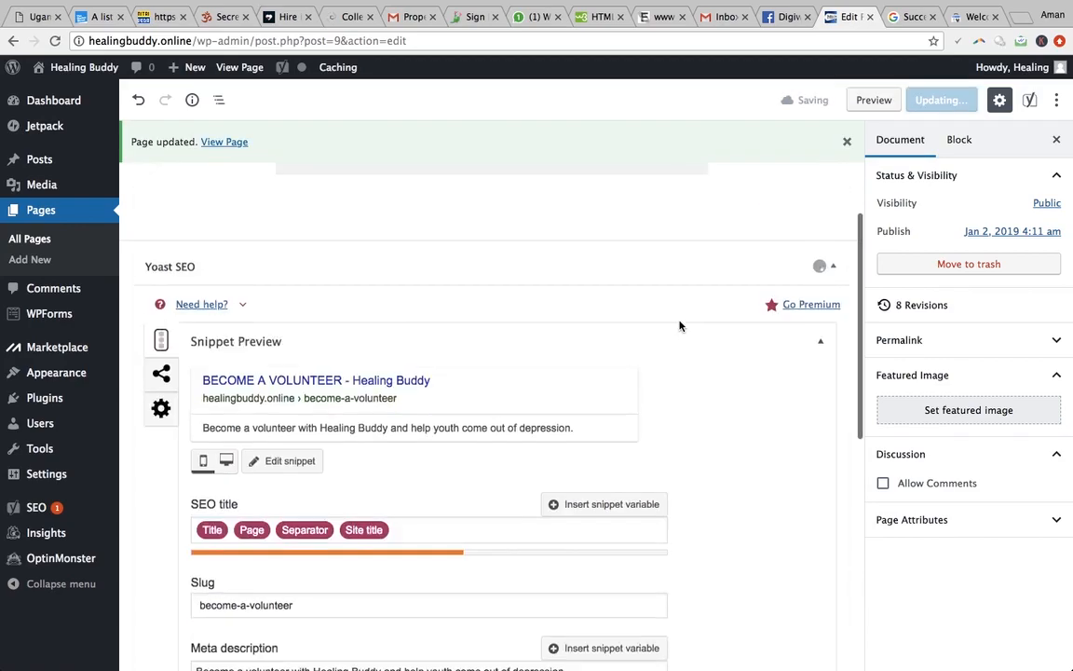
{"action": "scroll", "coordinate": [679, 325], "scroll_direction": "down", "scroll_amount": 3}
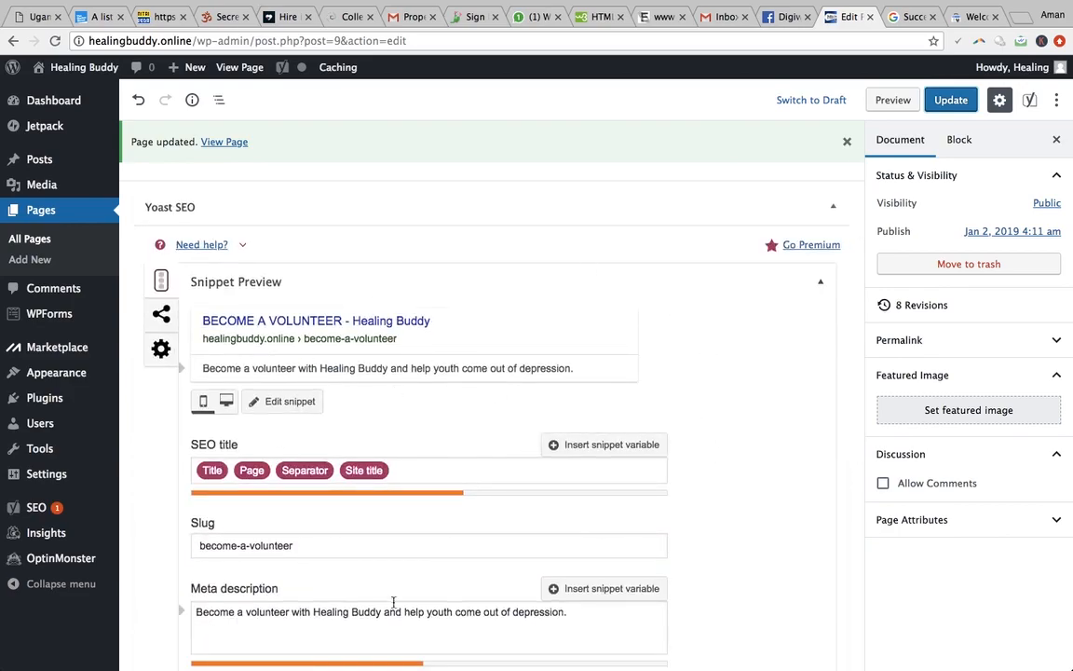
{"action": "scroll", "coordinate": [432, 583], "scroll_direction": "down", "scroll_amount": 3}
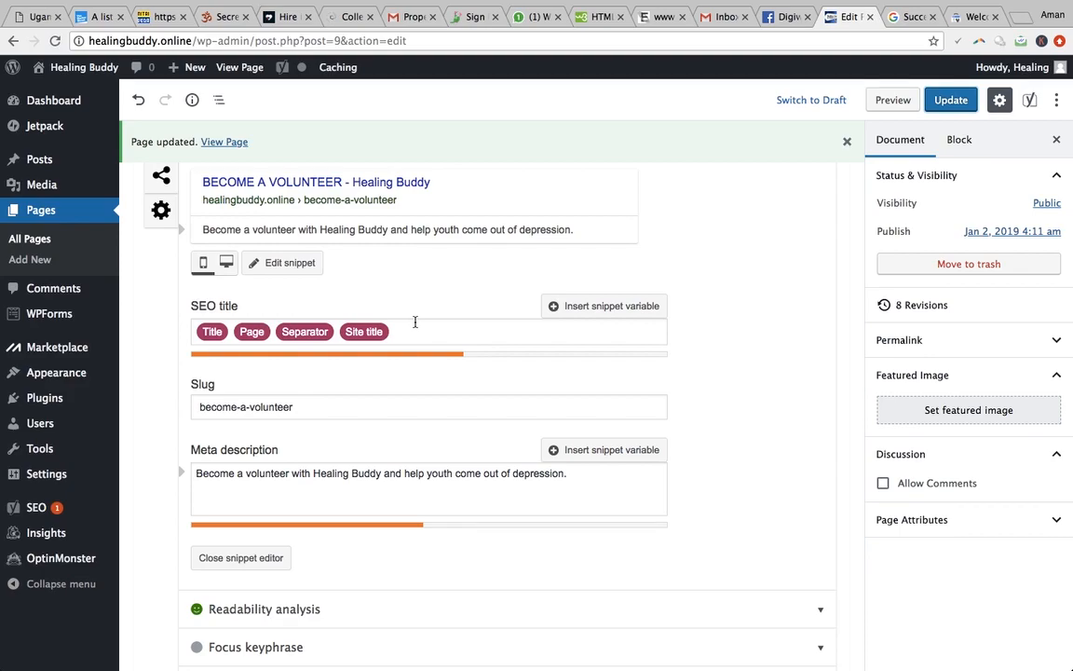
{"action": "scroll", "coordinate": [415, 321], "scroll_direction": "up", "scroll_amount": 1}
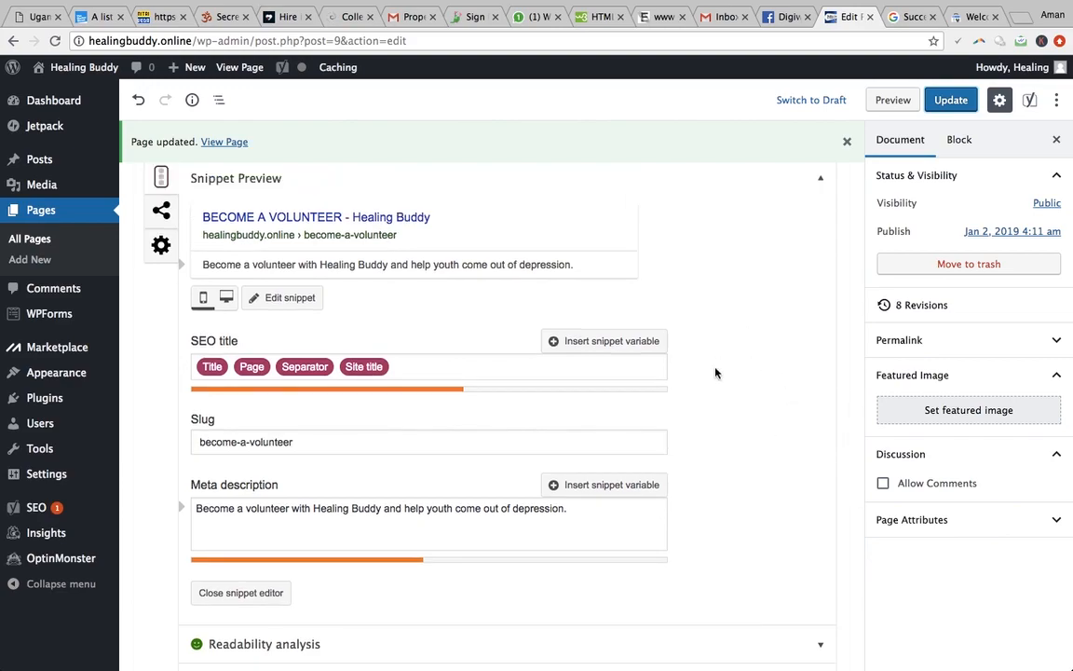
{"action": "left_click", "coordinate": [932, 340]}
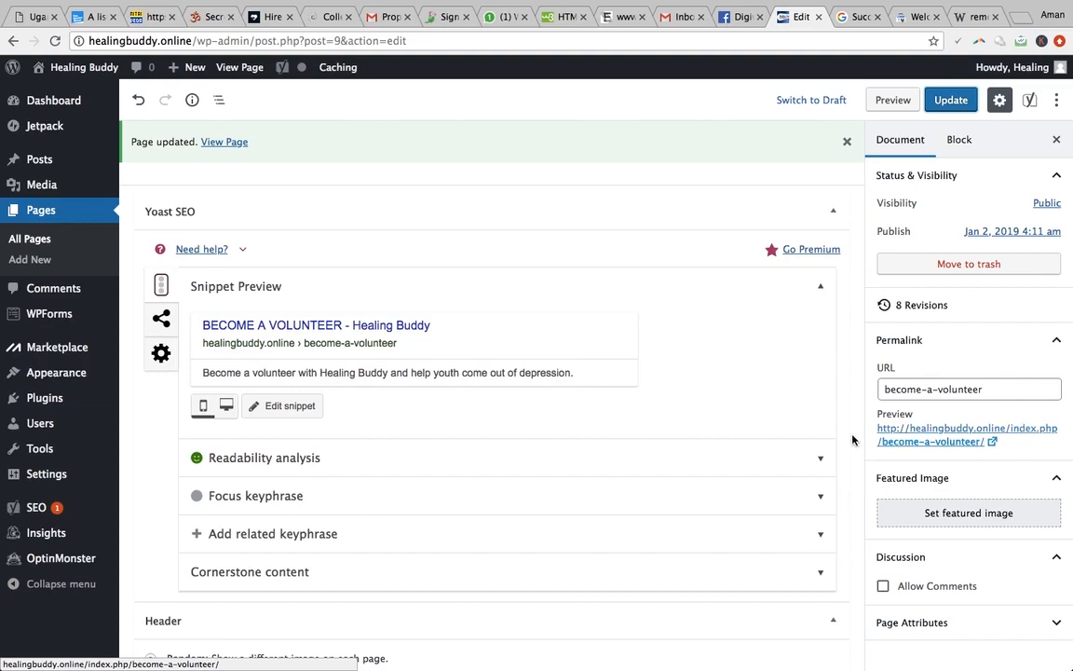
{"action": "scroll", "coordinate": [838, 445], "scroll_direction": "down", "scroll_amount": 1}
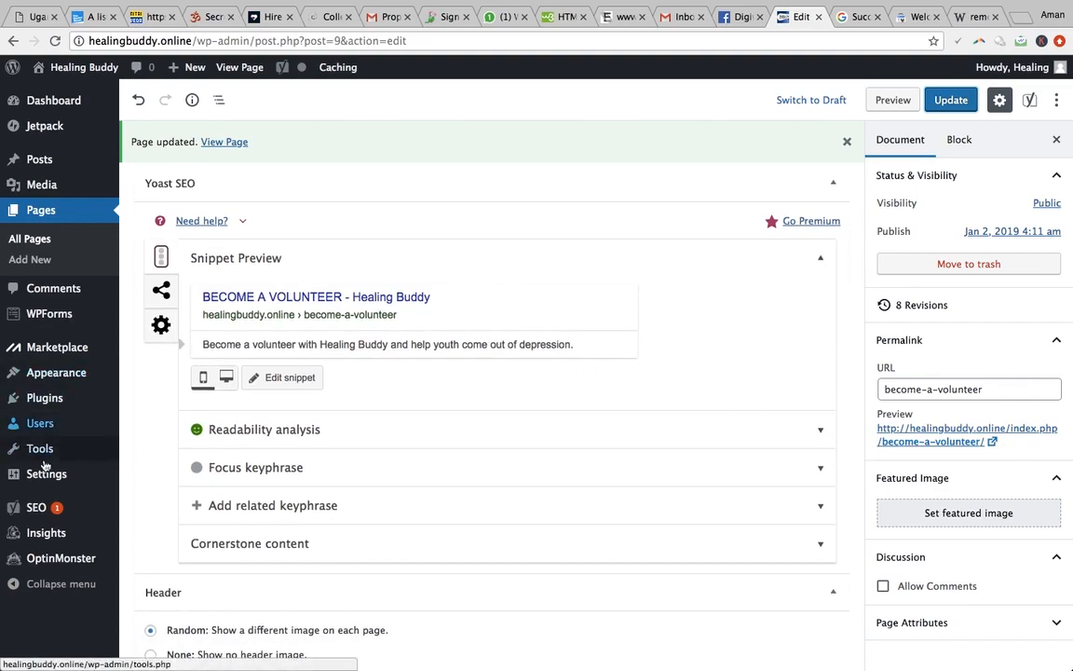
Change the site's permalink structure to Day and name and save the permalink settings.
{"action": "mouse_move", "coordinate": [46, 474]}
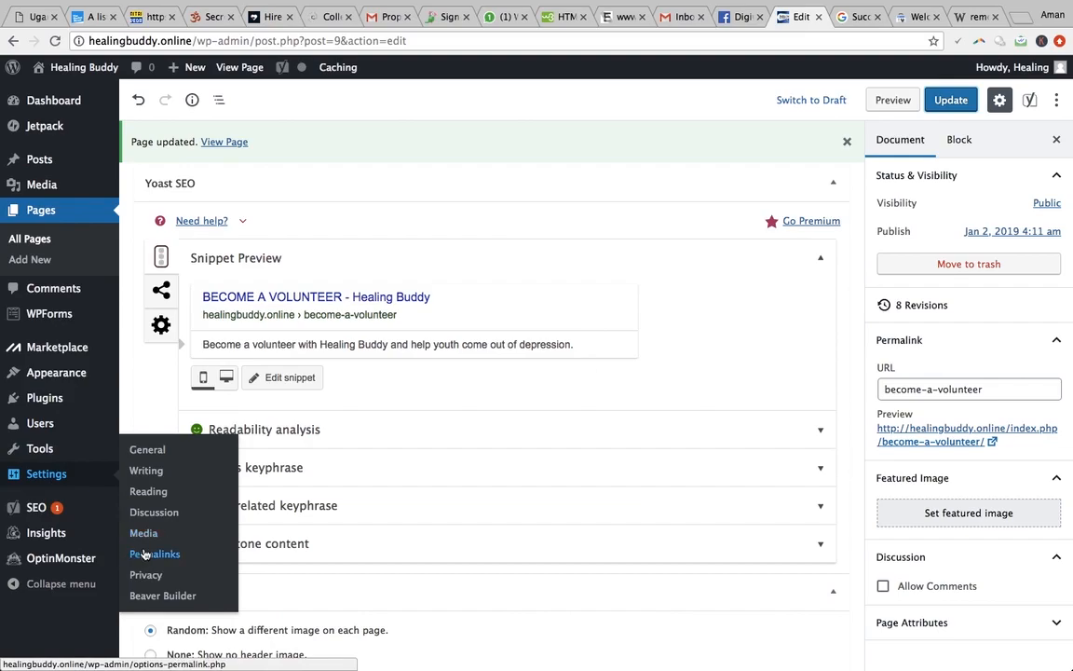
{"action": "left_click", "coordinate": [177, 555]}
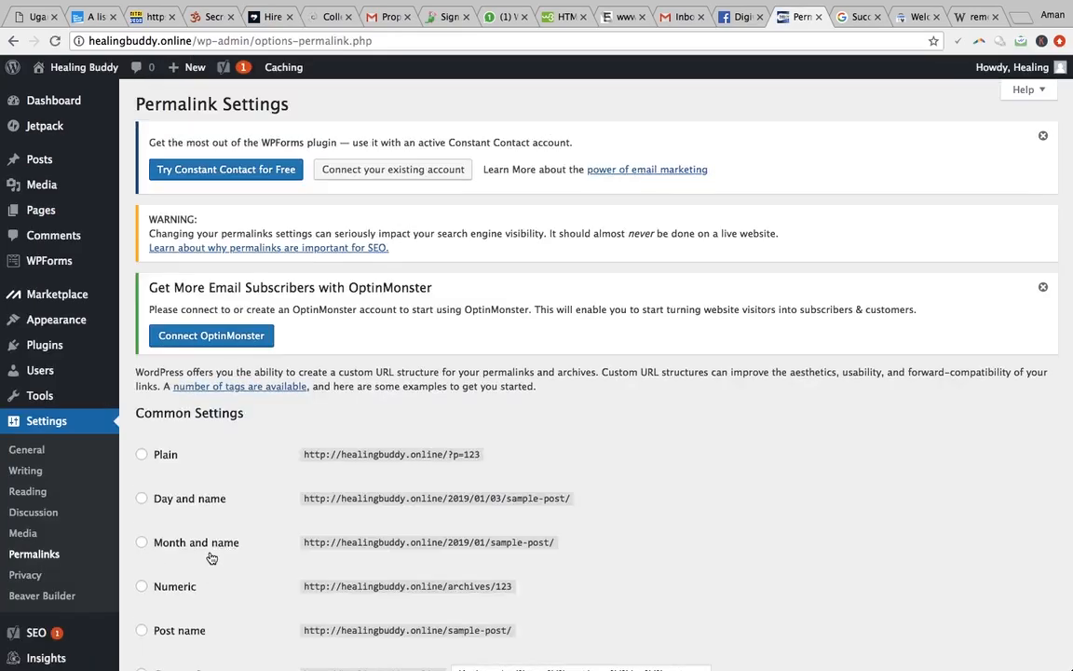
{"action": "scroll", "coordinate": [373, 522], "scroll_direction": "down", "scroll_amount": 5}
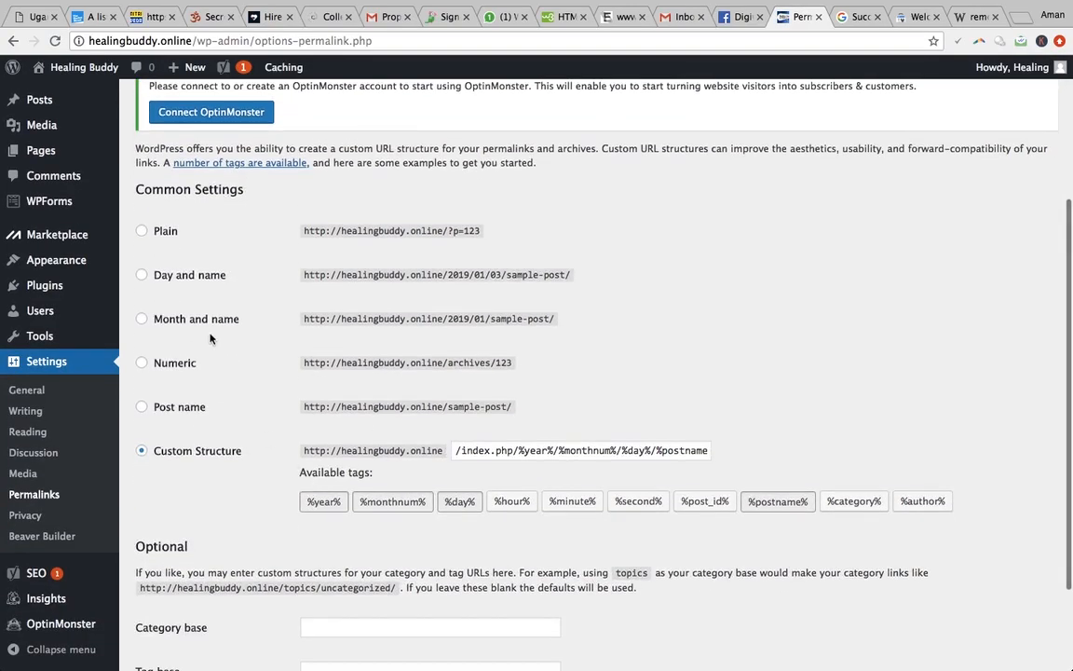
{"action": "left_click", "coordinate": [144, 276]}
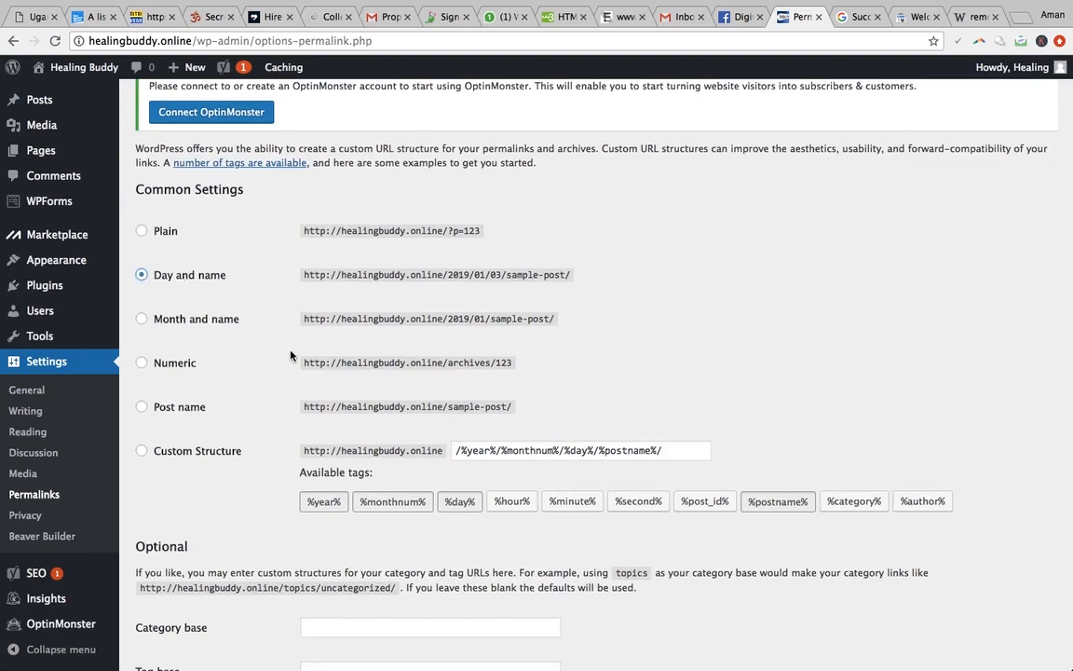
{"action": "scroll", "coordinate": [249, 410], "scroll_direction": "down", "scroll_amount": 3}
{"action": "left_click", "coordinate": [185, 610]}
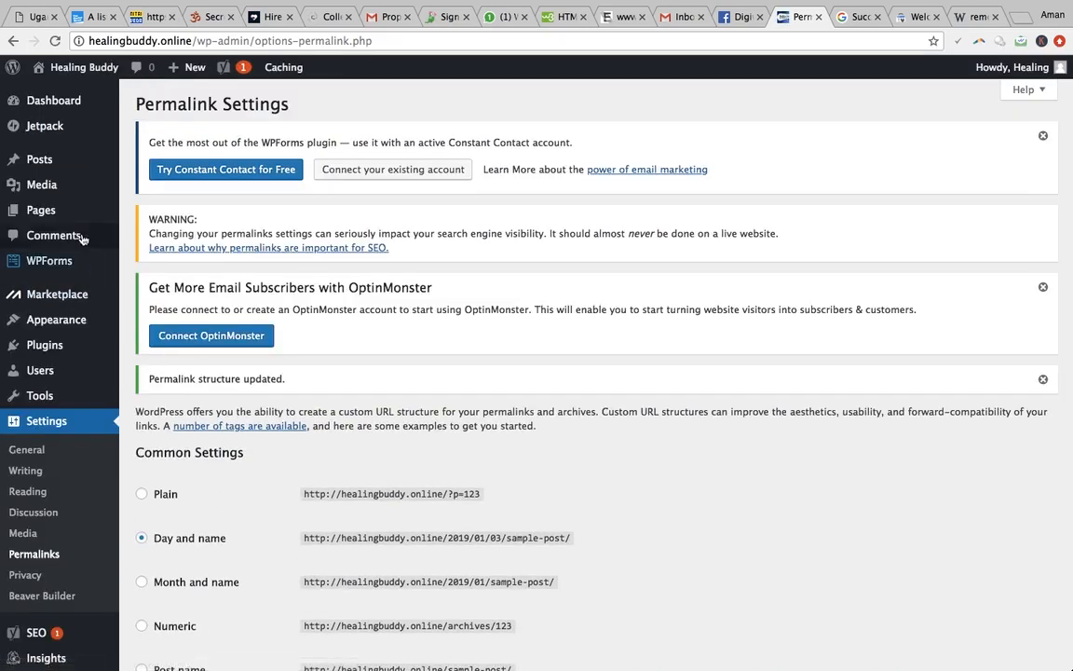
Reopen the BECOME A VOLUNTEER page for editing from the list of all pages.
{"action": "mouse_move", "coordinate": [71, 212]}
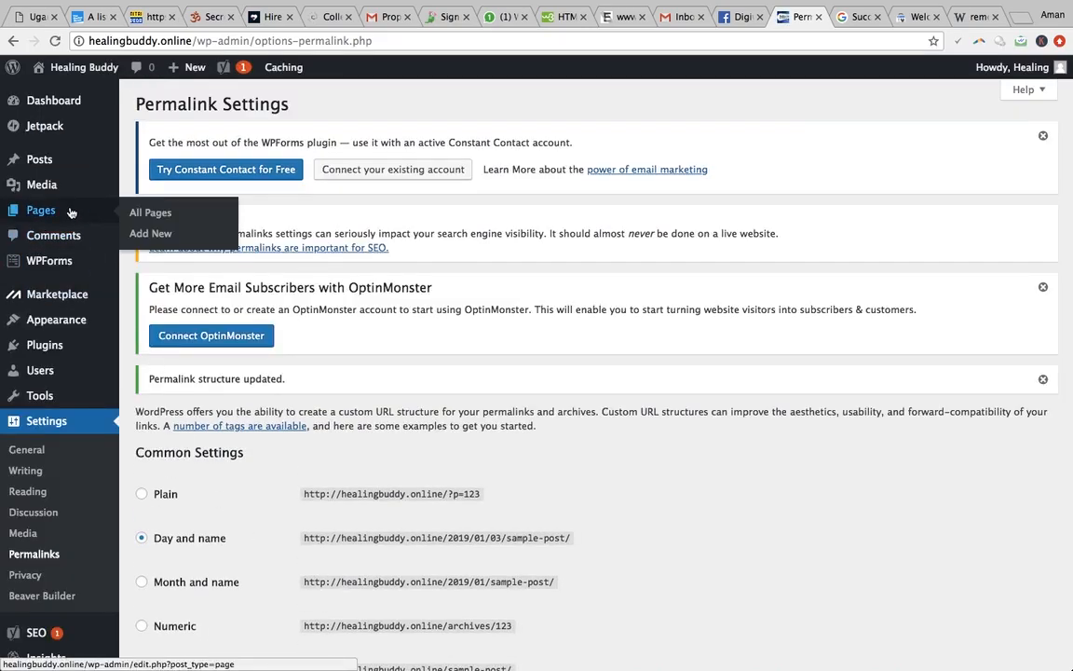
{"action": "left_click", "coordinate": [140, 212]}
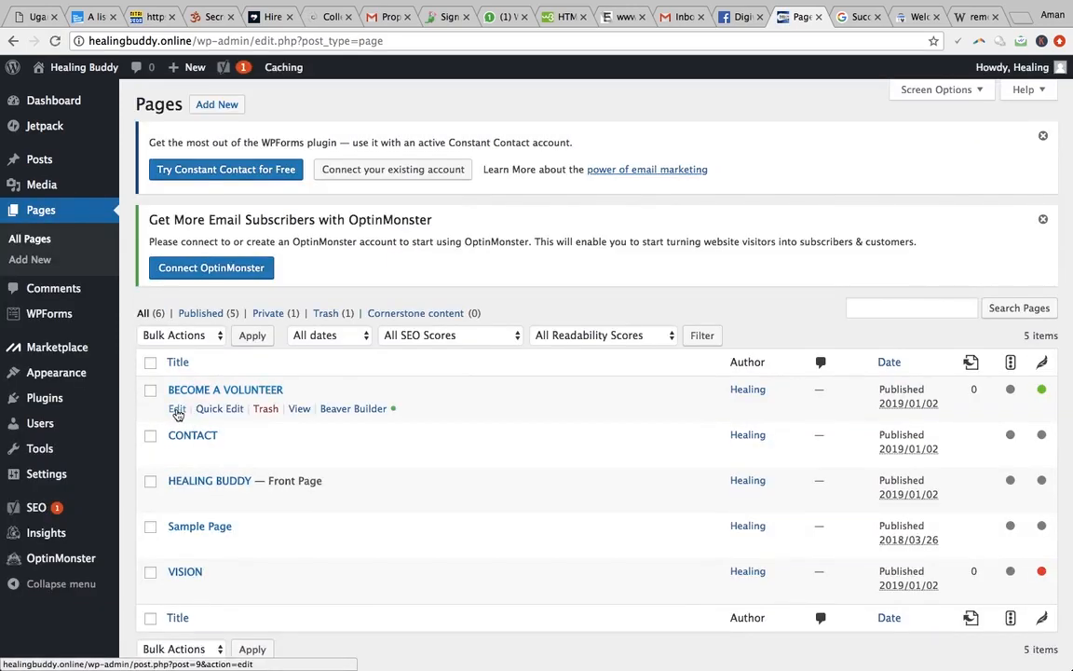
{"action": "left_click", "coordinate": [177, 412]}
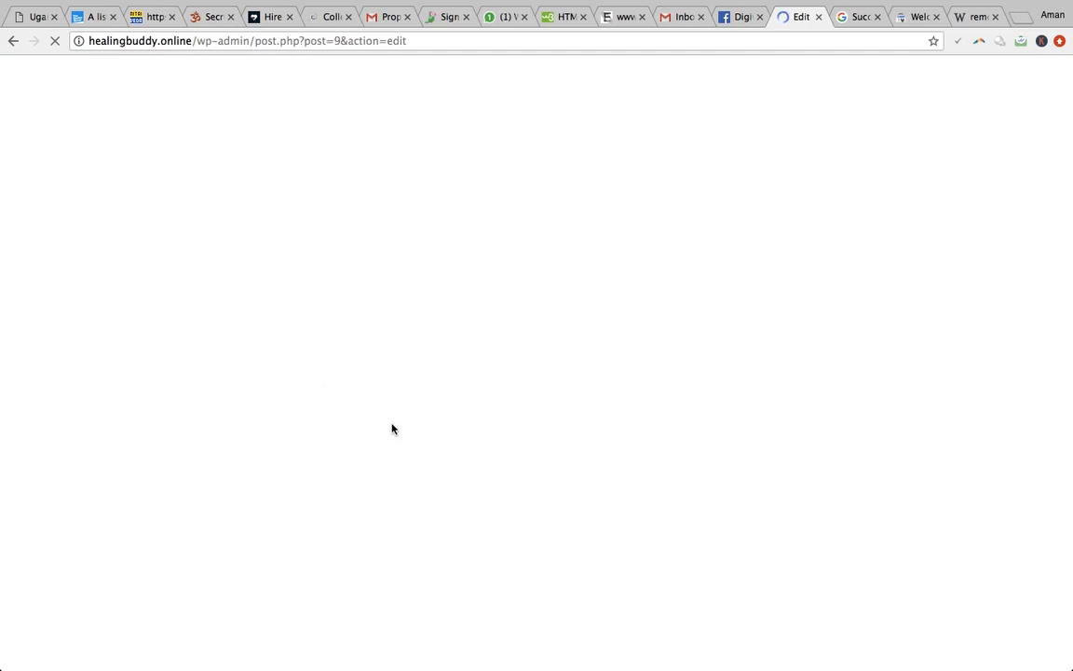
View the live page through its permalink to check the URL, and close it again.
{"action": "scroll", "coordinate": [771, 528], "scroll_direction": "down", "scroll_amount": 1}
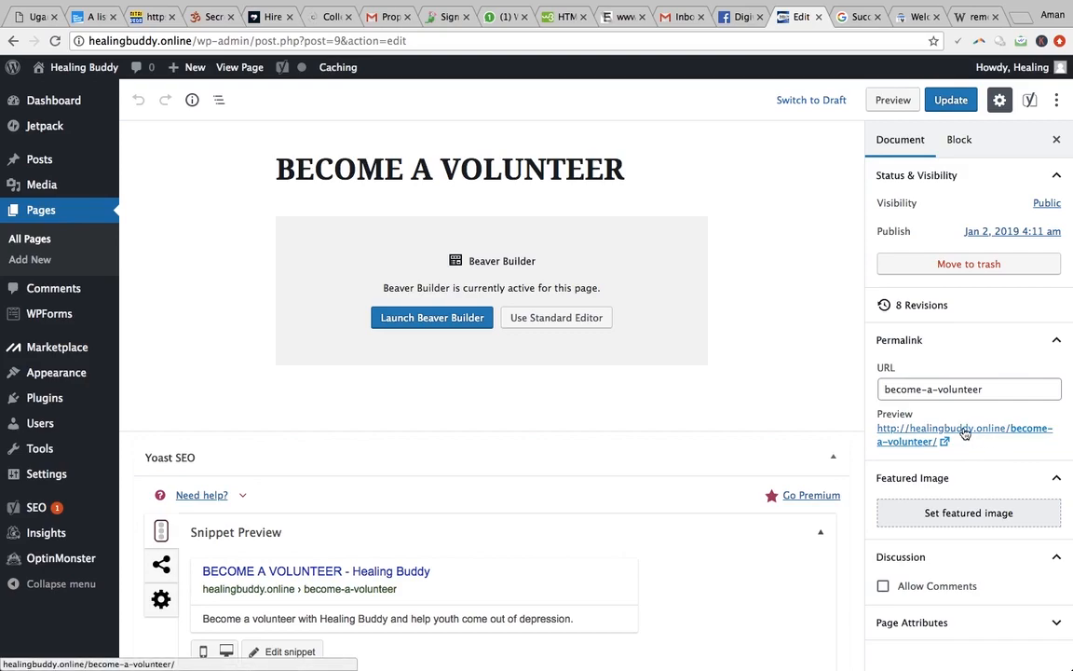
{"action": "left_click", "coordinate": [921, 433]}
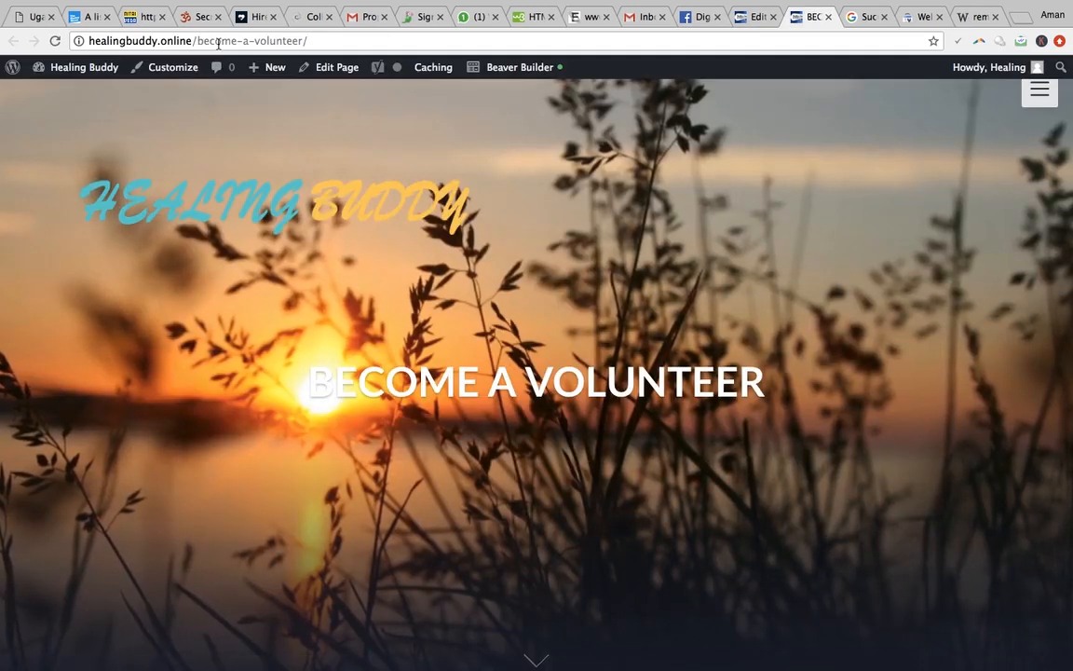
{"action": "key", "text": "super+w"}
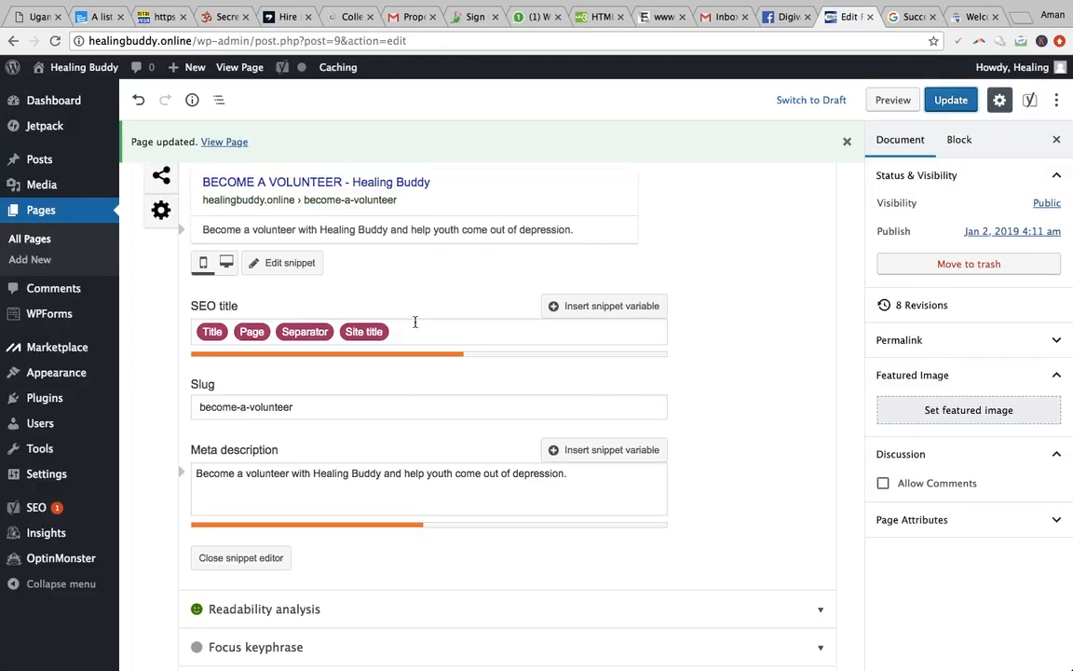